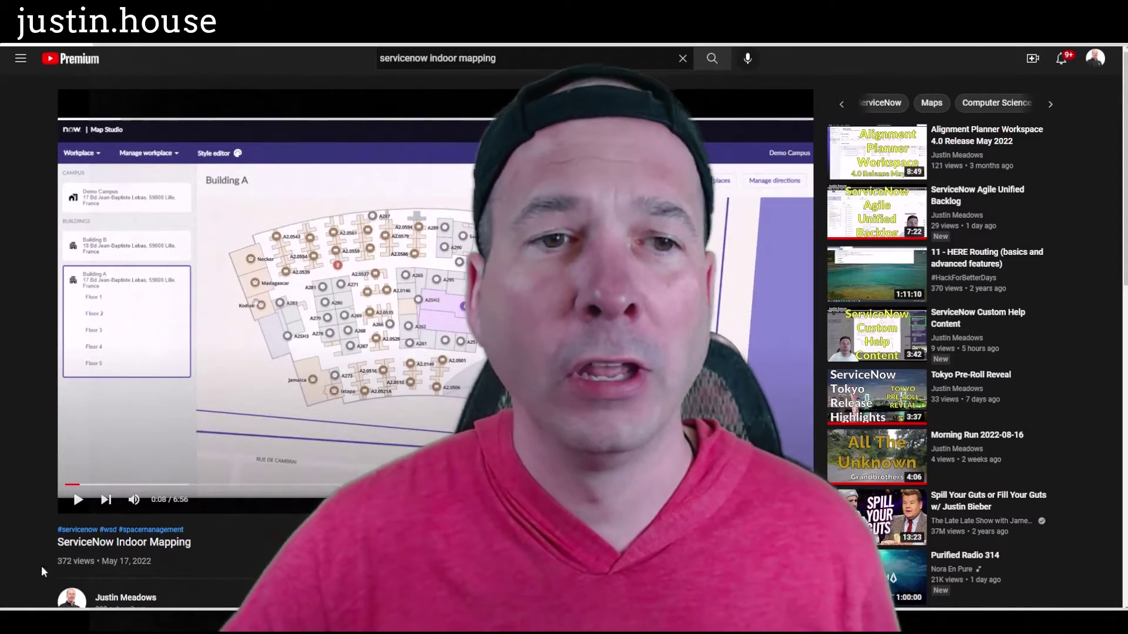
- Scroll down to the Indoor Mapping video's comments, including the question about attaching IT assets to desks
scroll(59, 528, down, 6)
scroll(63, 520, down, 3)
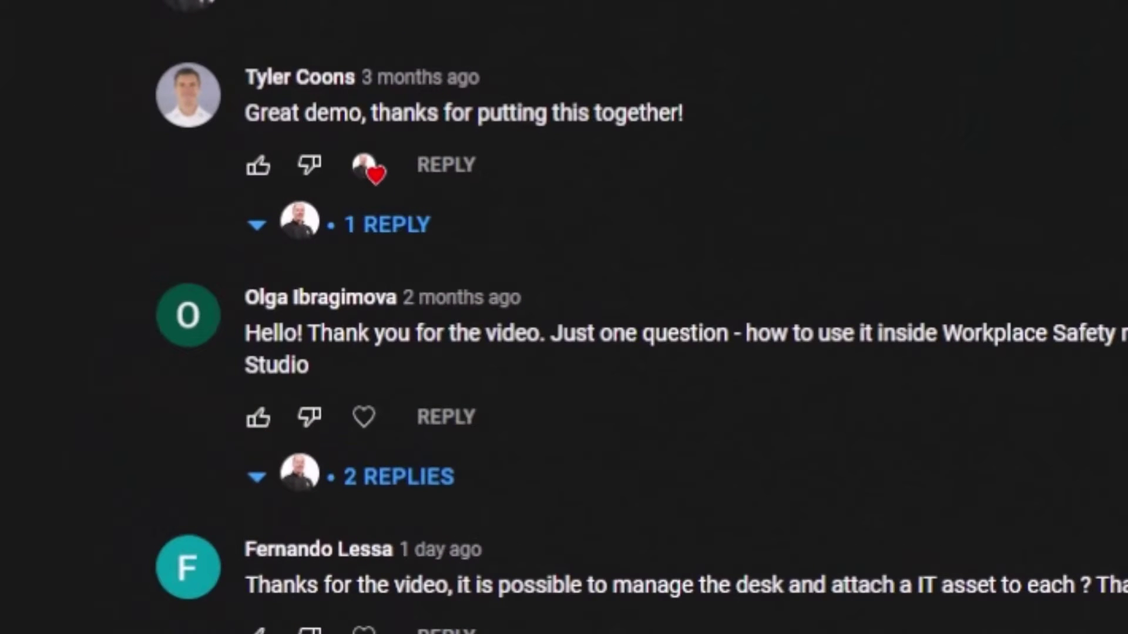
scroll(229, 572, down, 3)
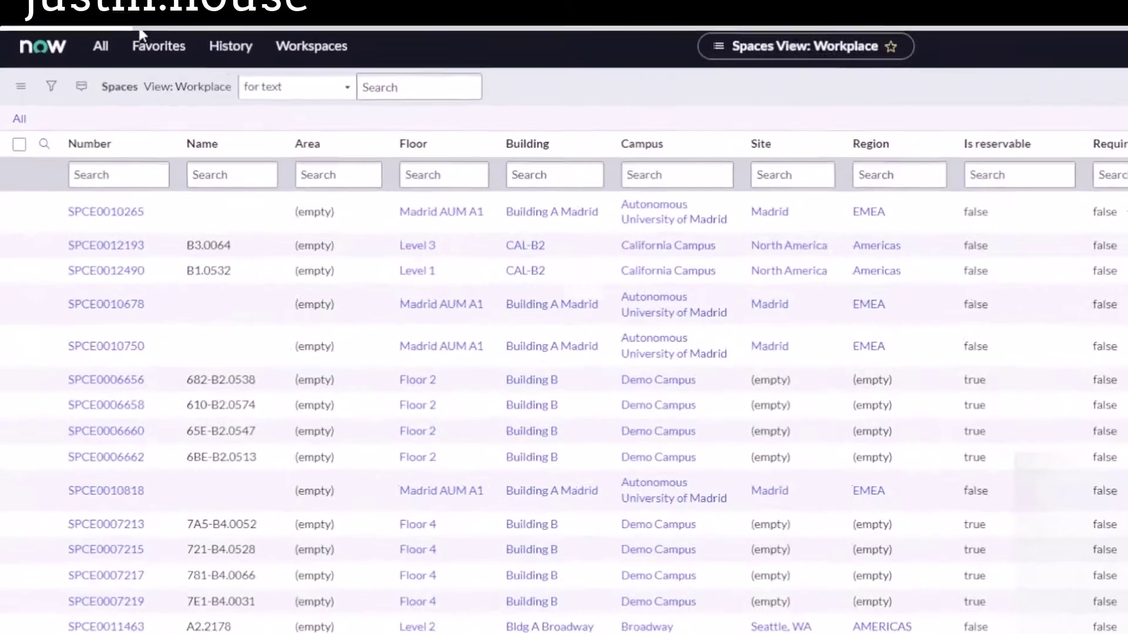
- Filter the All navigator on 'space ad' to list the Space Administration modules
click(75, 59)
text(space admini)
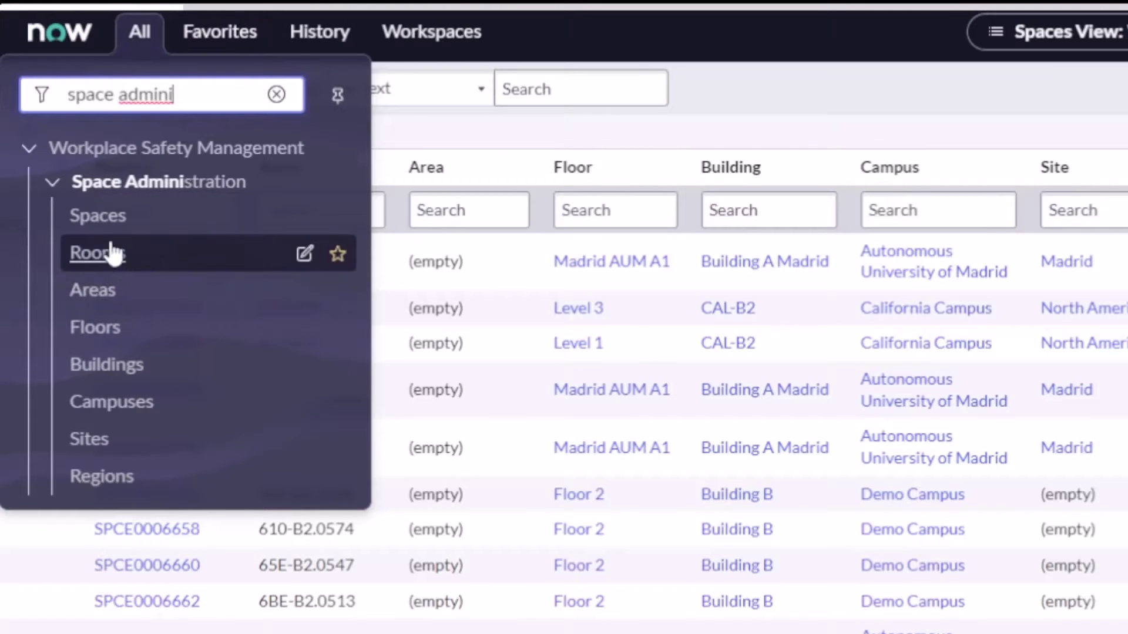
- Add the Space type column to the Spaces list layout
click(814, 108)
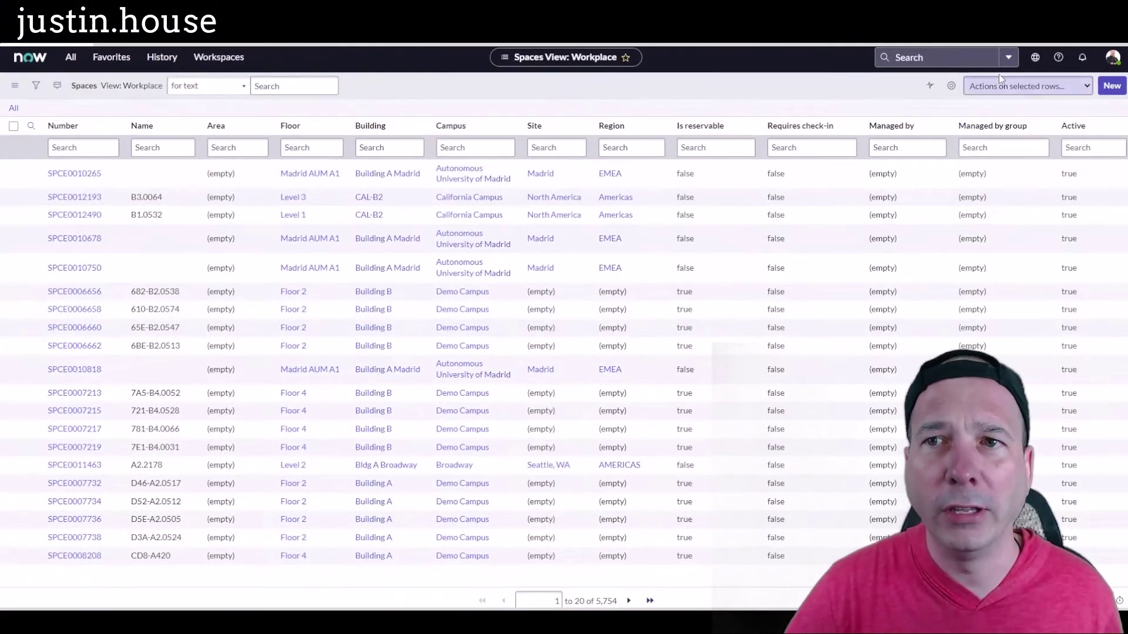
click(1002, 82)
key(ctrl+a)
scroll(427, 320, down, 15)
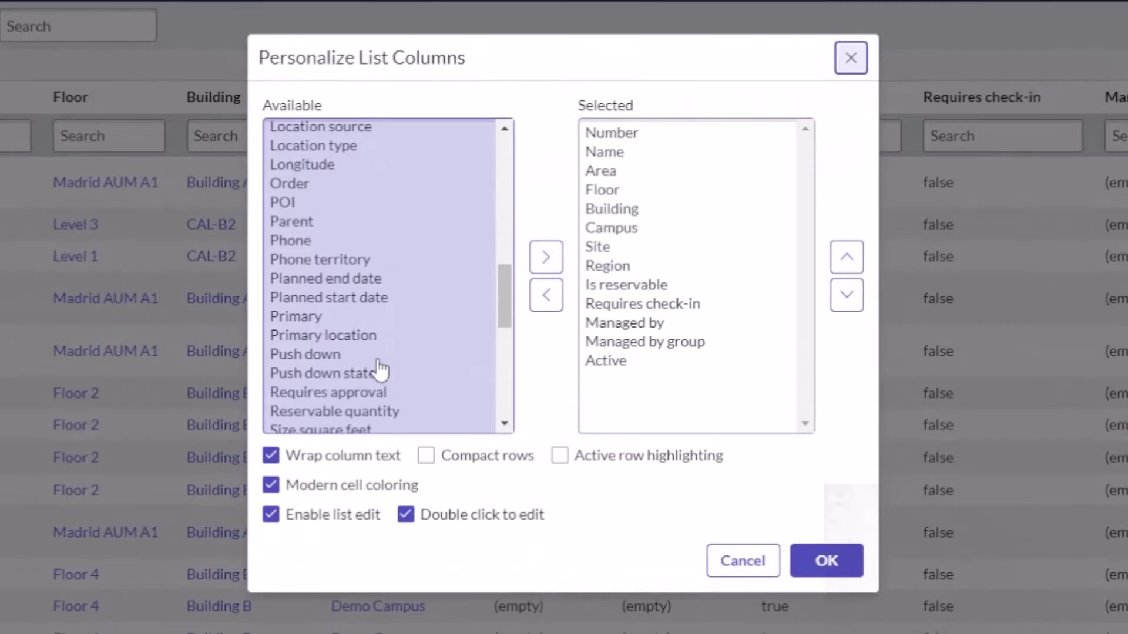
click(313, 192)
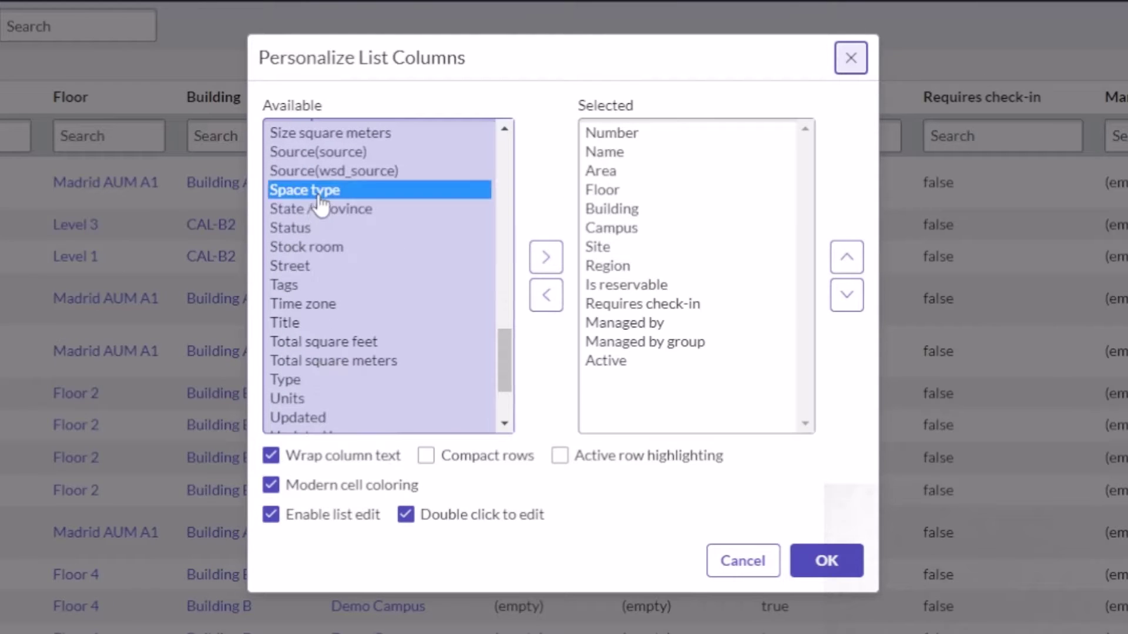
click(544, 254)
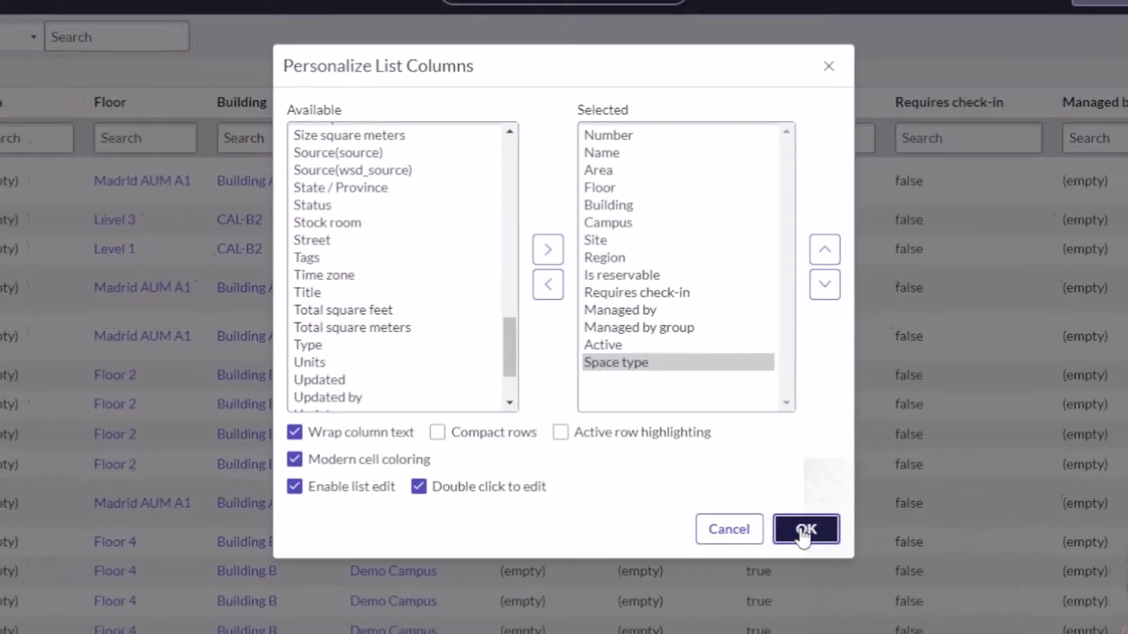
click(818, 563)
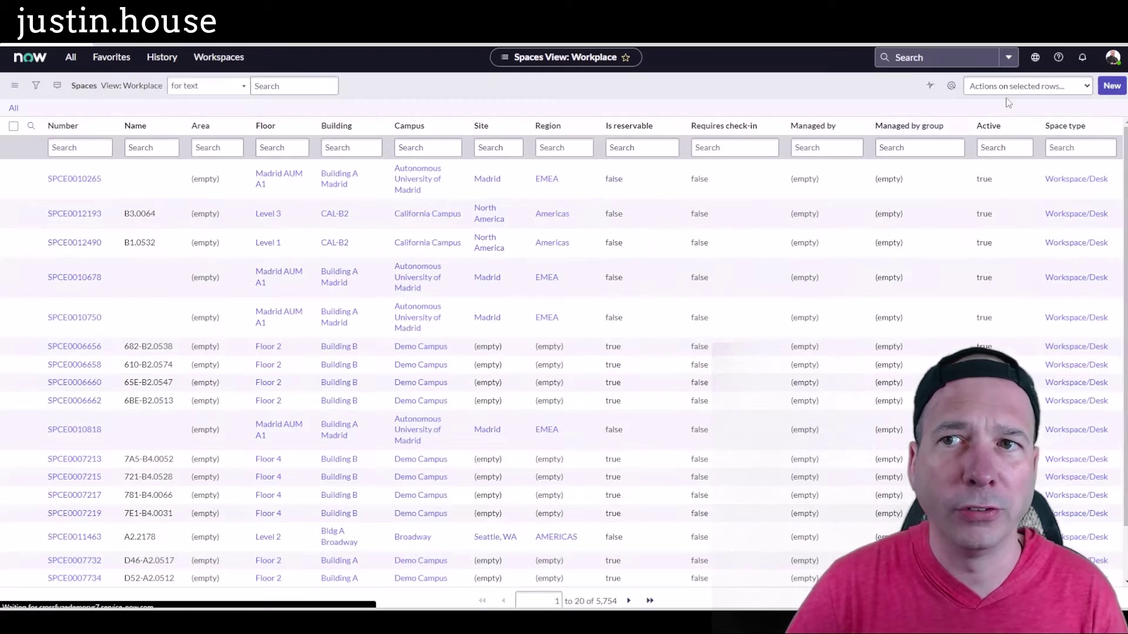
- Group the Spaces list by Space type and expand the Workspace/Desk group of 4,623 spaces
right_click(1086, 129)
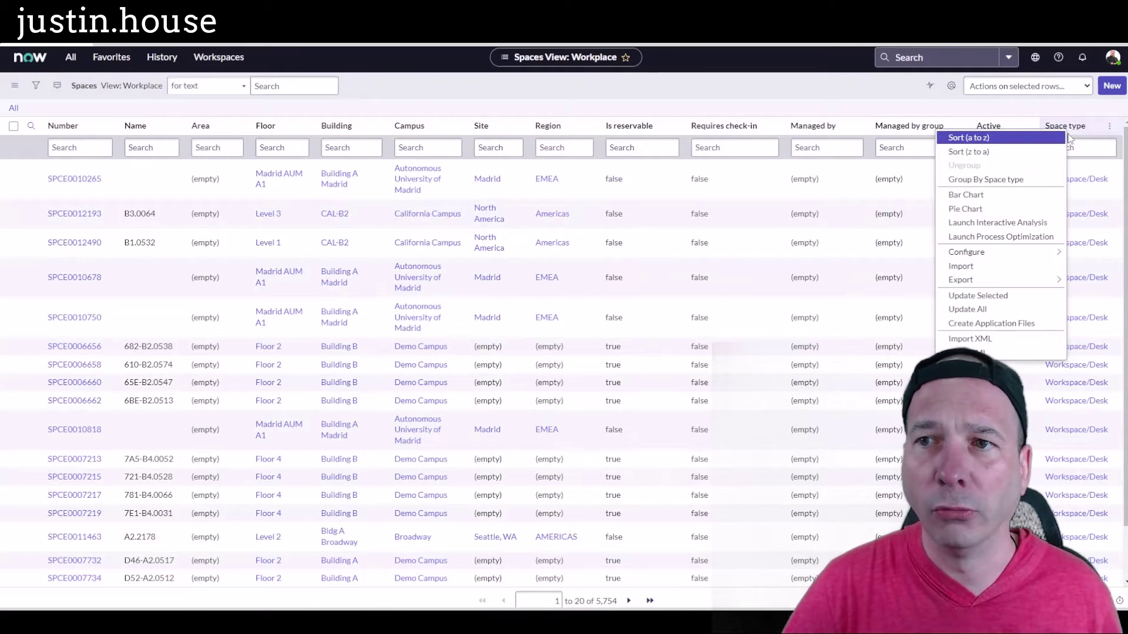
key(Escape)
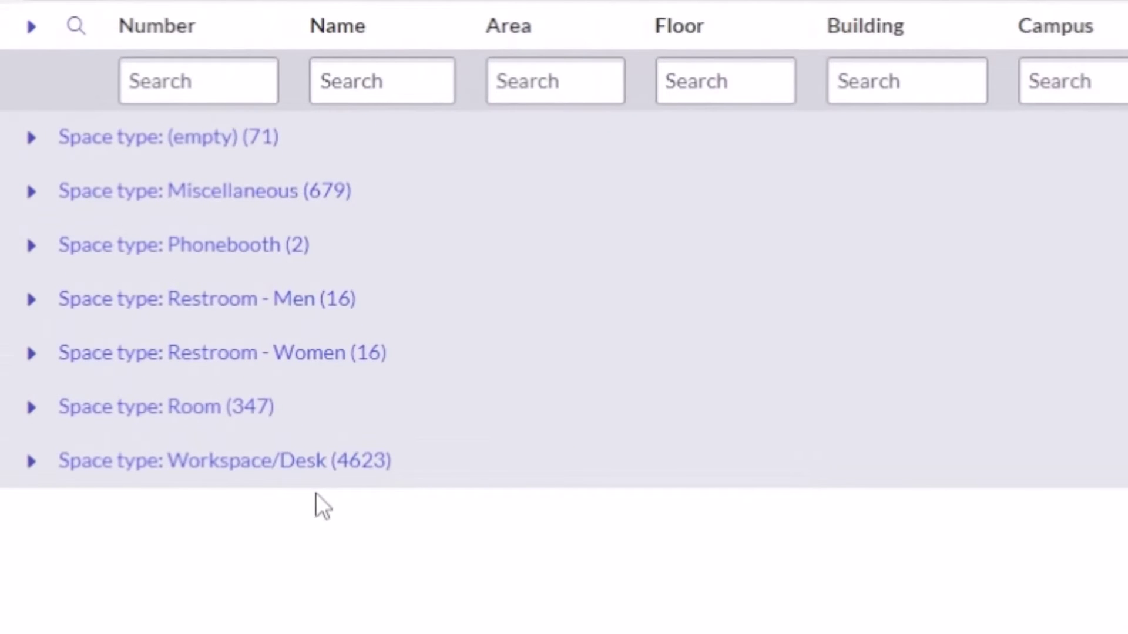
drag(23, 435, 504, 516)
click(32, 462)
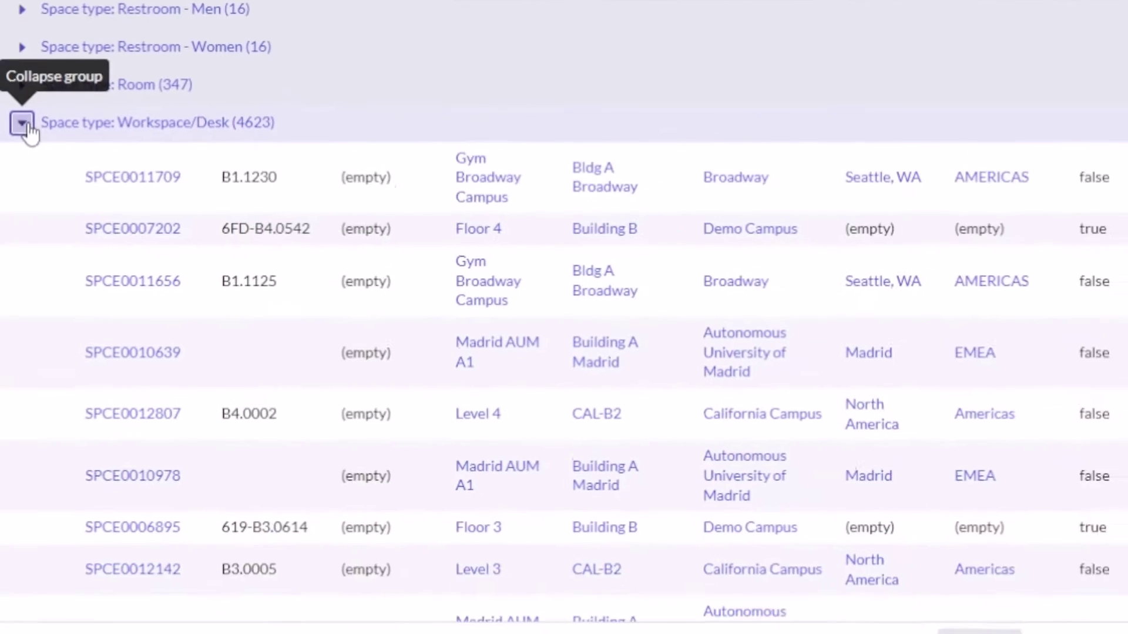
scroll(522, 284, down, 10)
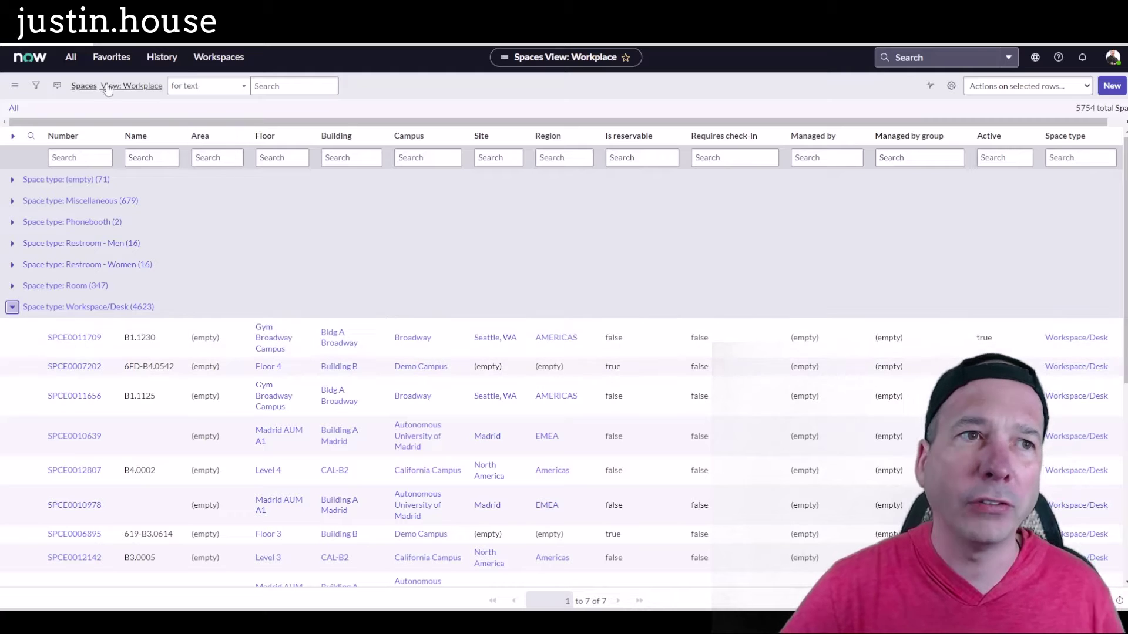
- Open the *BOW-IBM computer record and outline its Asset, P1000230 - Lenovo ThinkStation S20
click(71, 58)
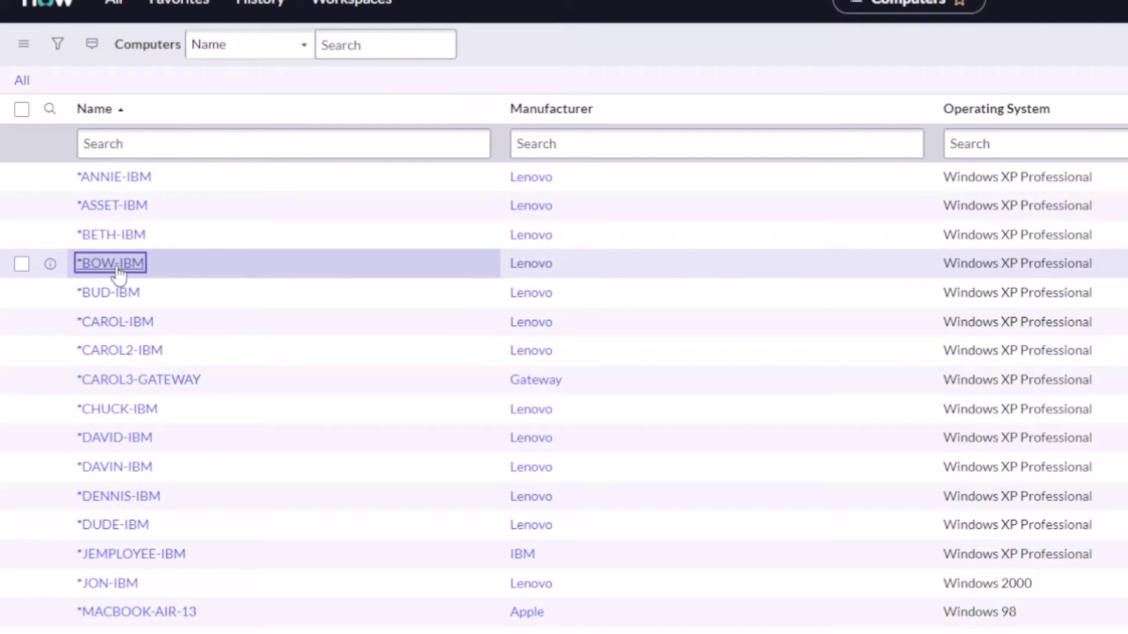
click(114, 264)
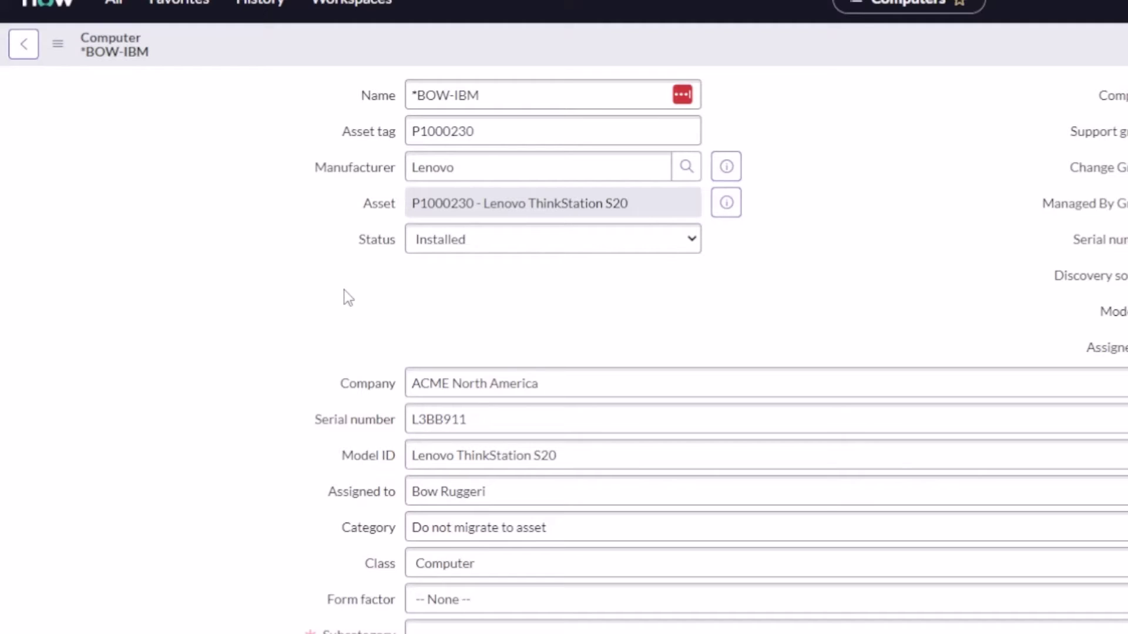
drag(301, 173, 797, 243)
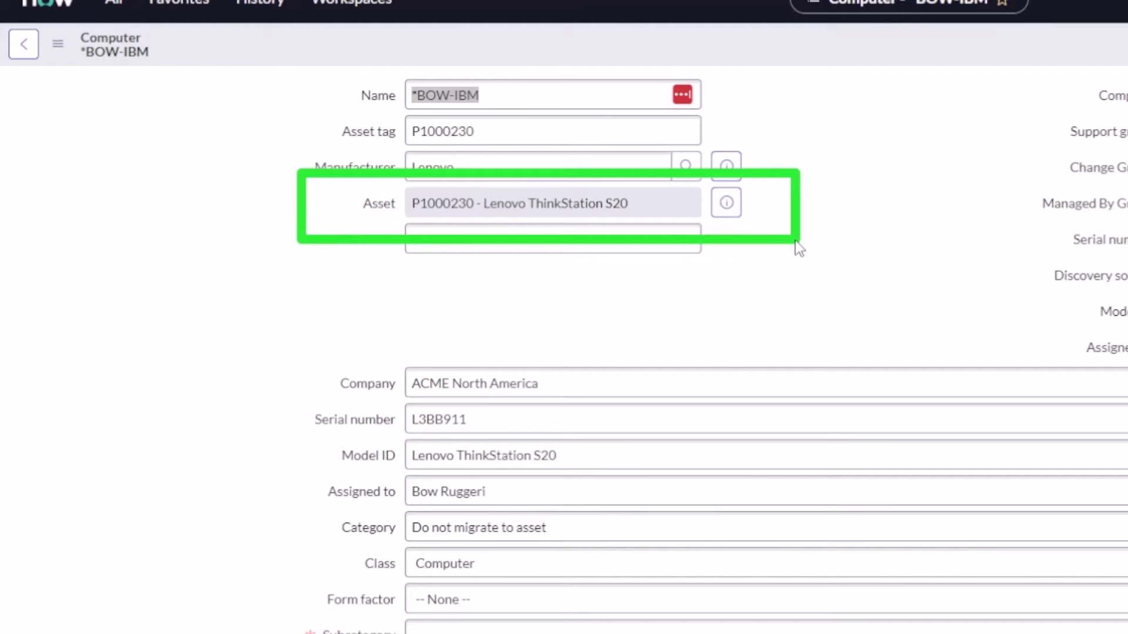
- Open hardware asset P1000230 - Lenovo ThinkStation S20 from the Asset preview and circle its Location field
click(732, 210)
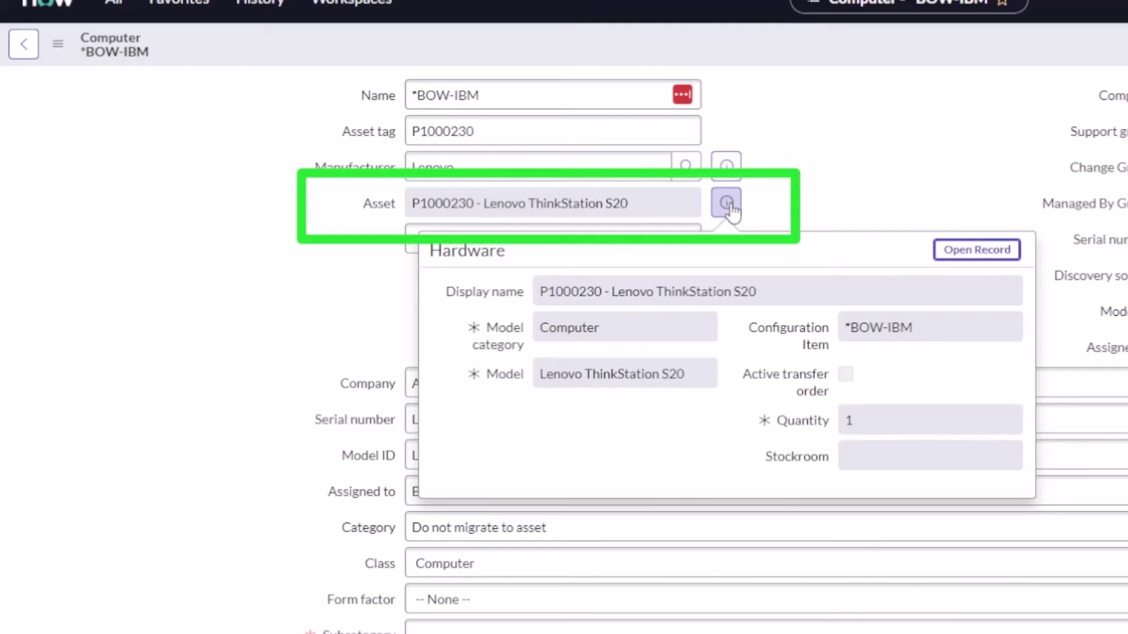
click(967, 256)
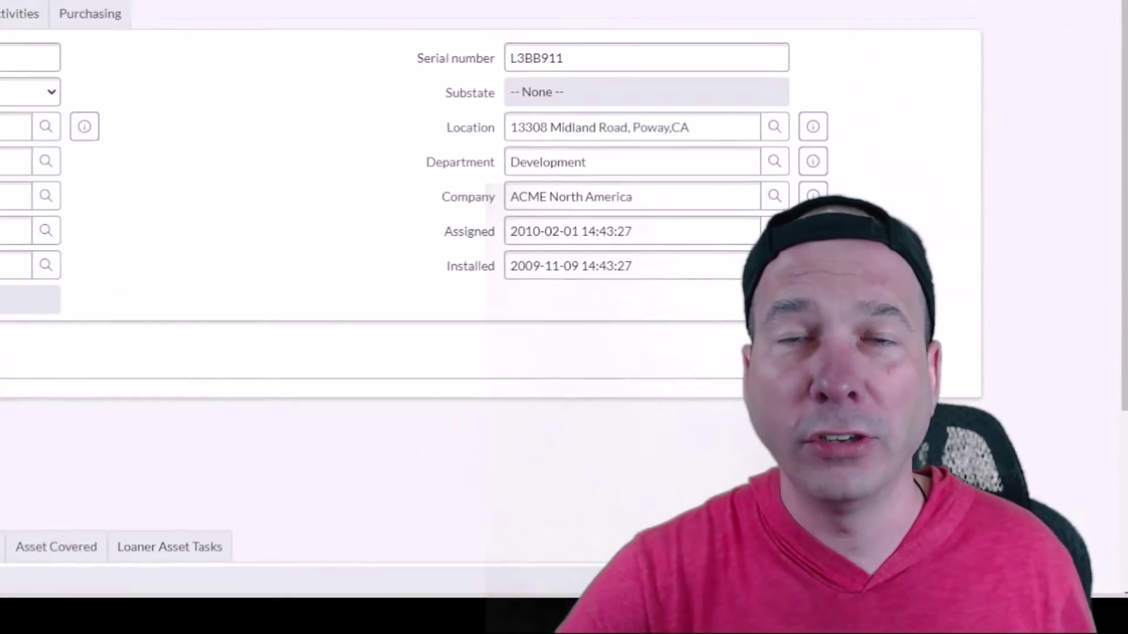
drag(432, 79, 789, 356)
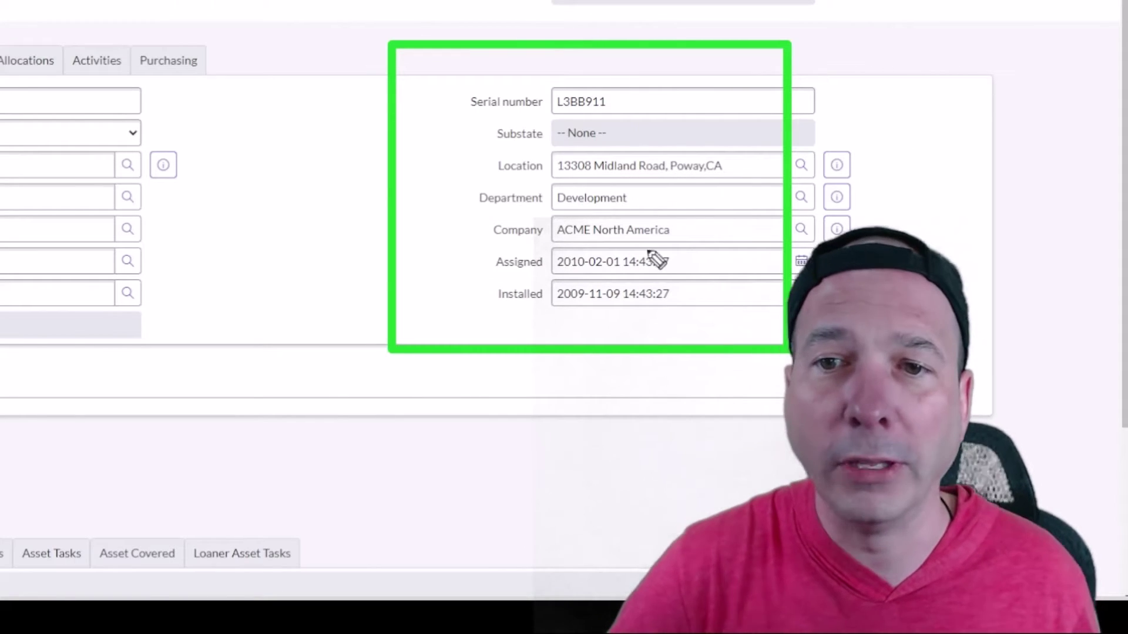
drag(750, 141, 547, 155)
drag(626, 201, 614, 154)
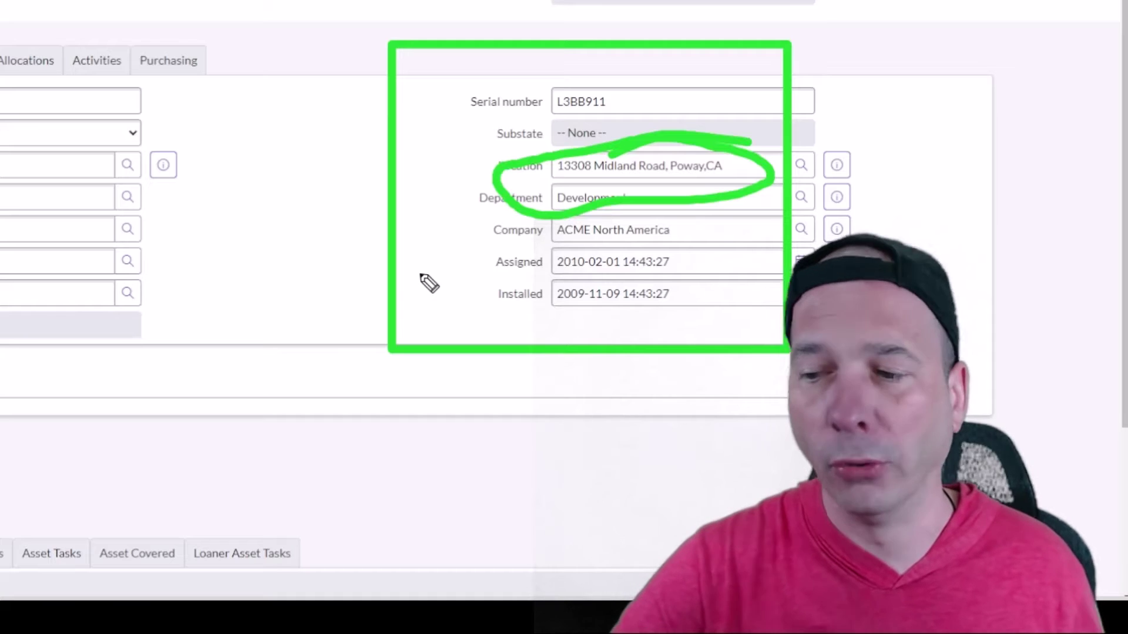
key(Escape)
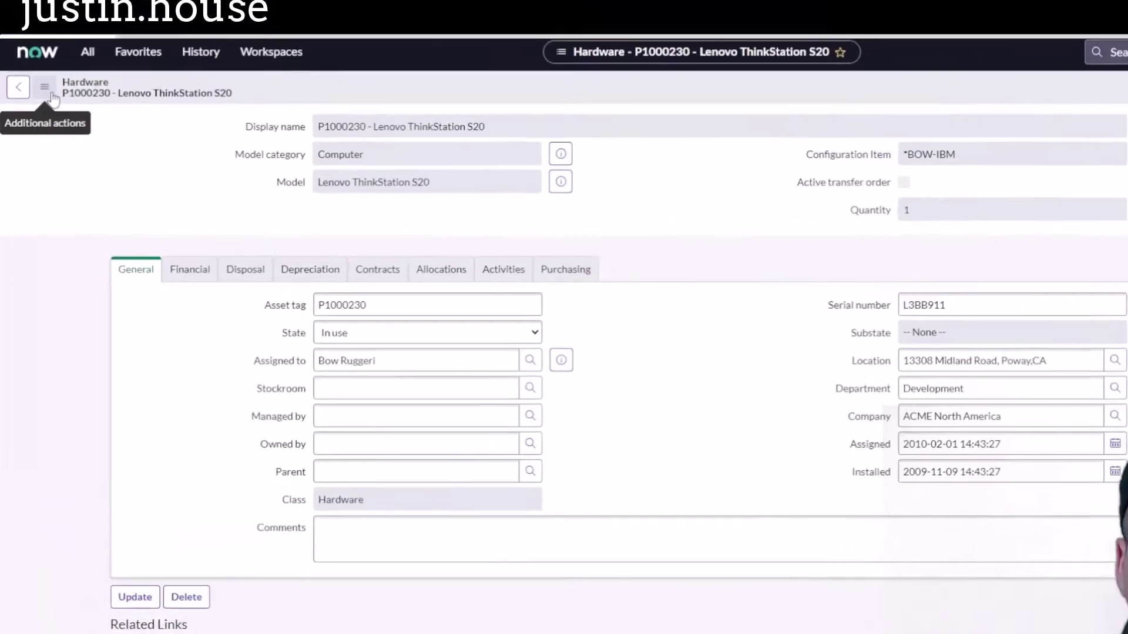
- Open Form Design for the Hardware [alm_hardware] form through the Configure menu
click(37, 87)
mouse_move(88, 158)
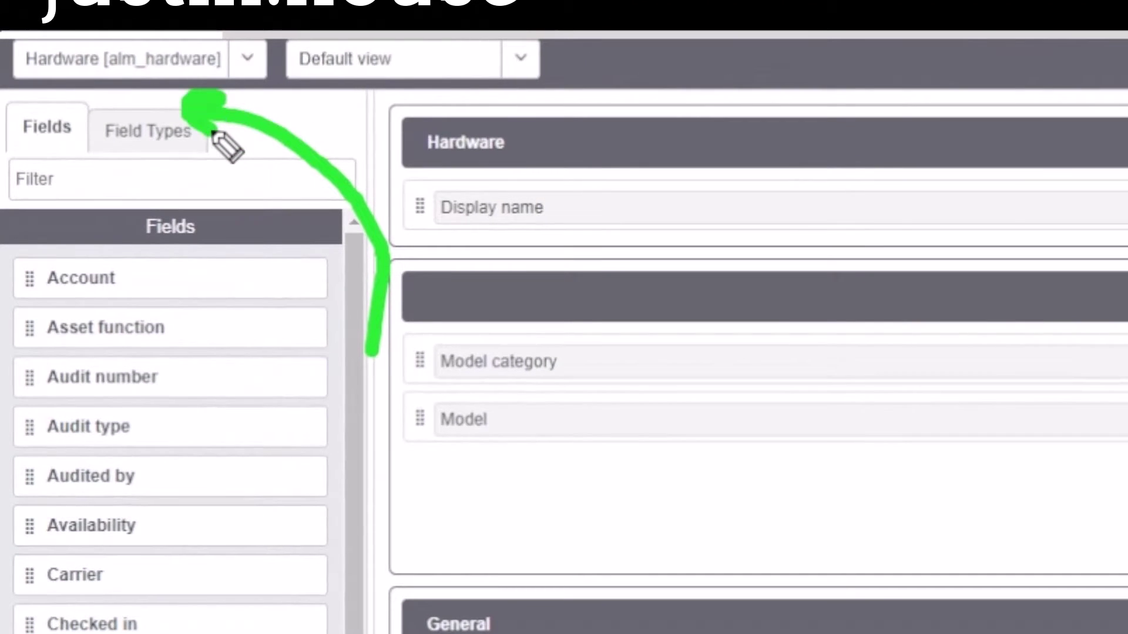
- Drop a new Reference field from Field Types just below Location and open its properties
click(147, 143)
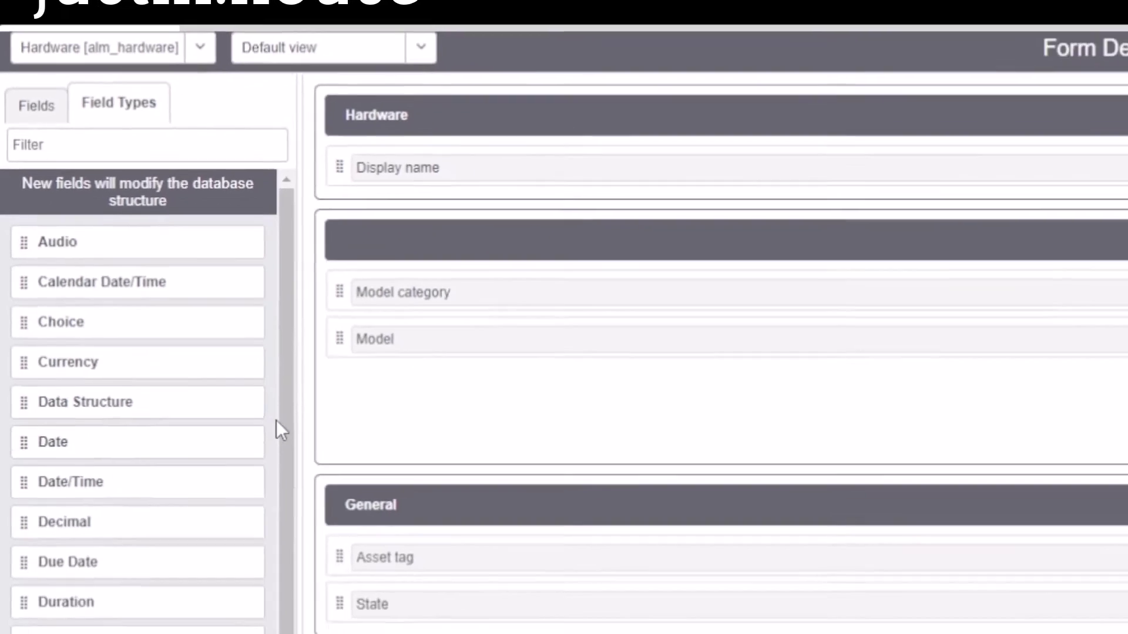
scroll(341, 517, down, 8)
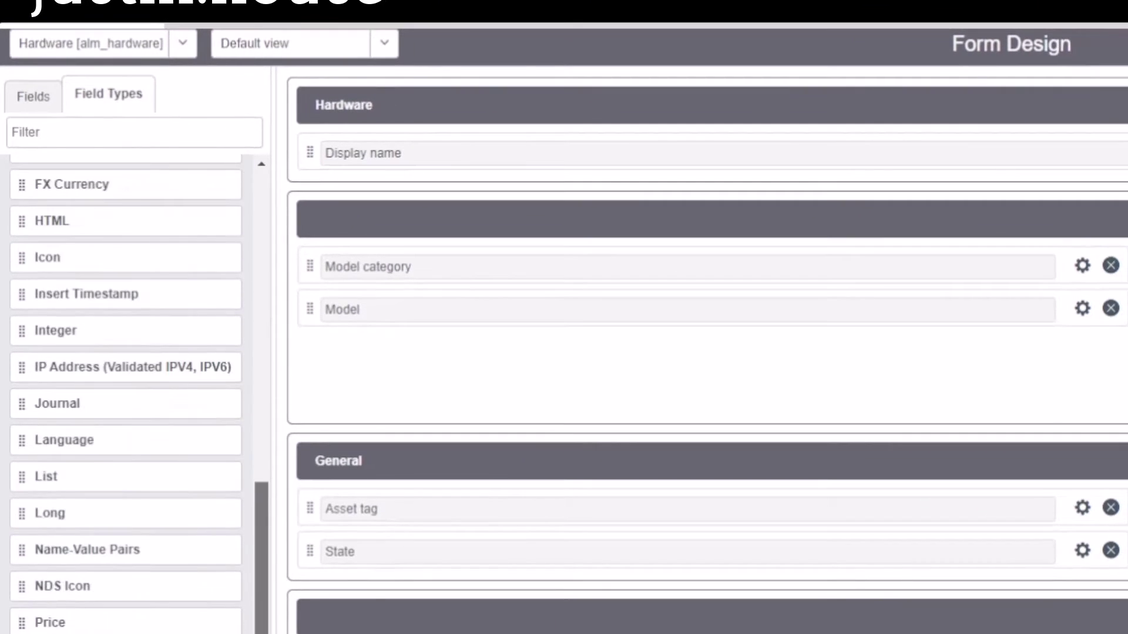
scroll(231, 596, down, 10)
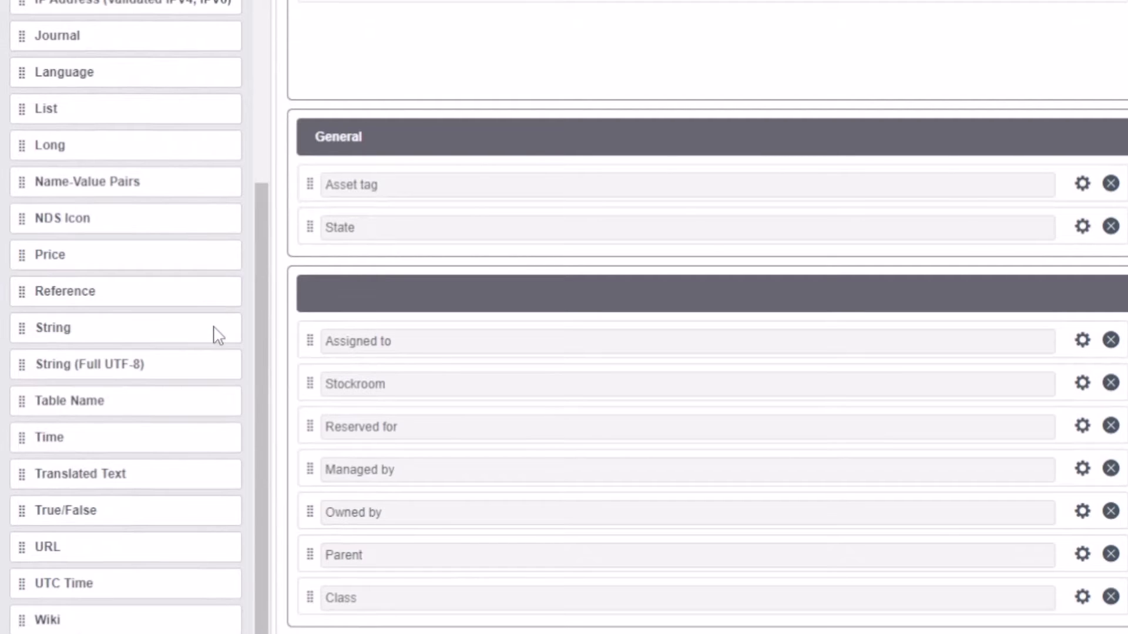
drag(116, 292, 1127, 387)
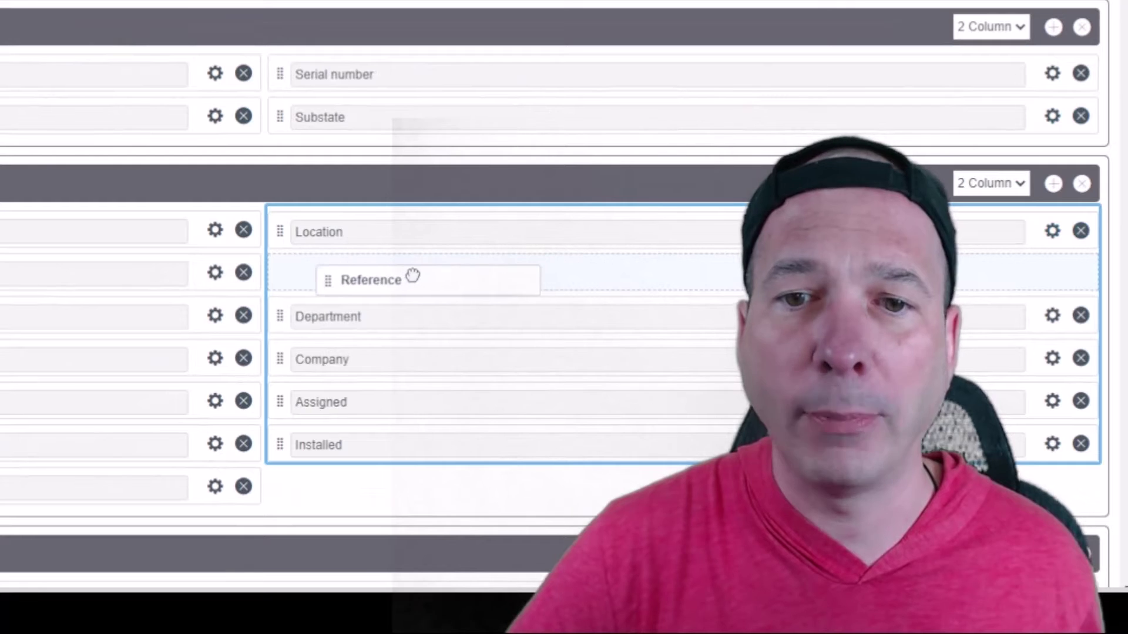
mouse_move(413, 276)
mouse_down()
mouse_move(398, 270)
mouse_move(421, 284)
mouse_move(399, 278)
mouse_up()
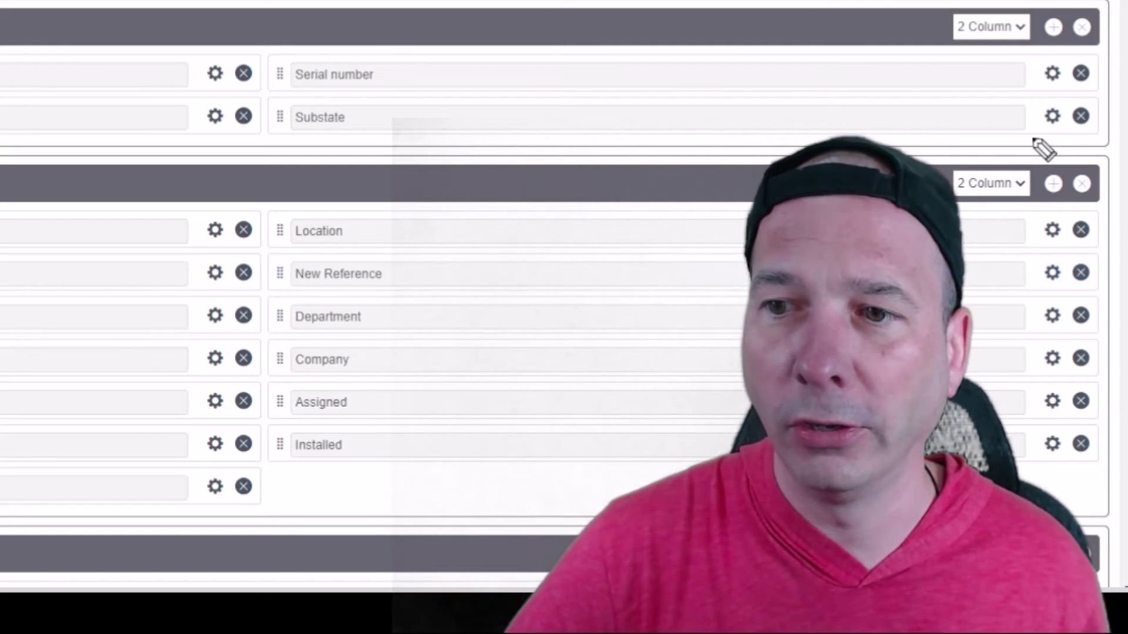
mouse_move(1052, 71)
mouse_down()
mouse_move(1052, 253)
mouse_move(1068, 241)
mouse_up()
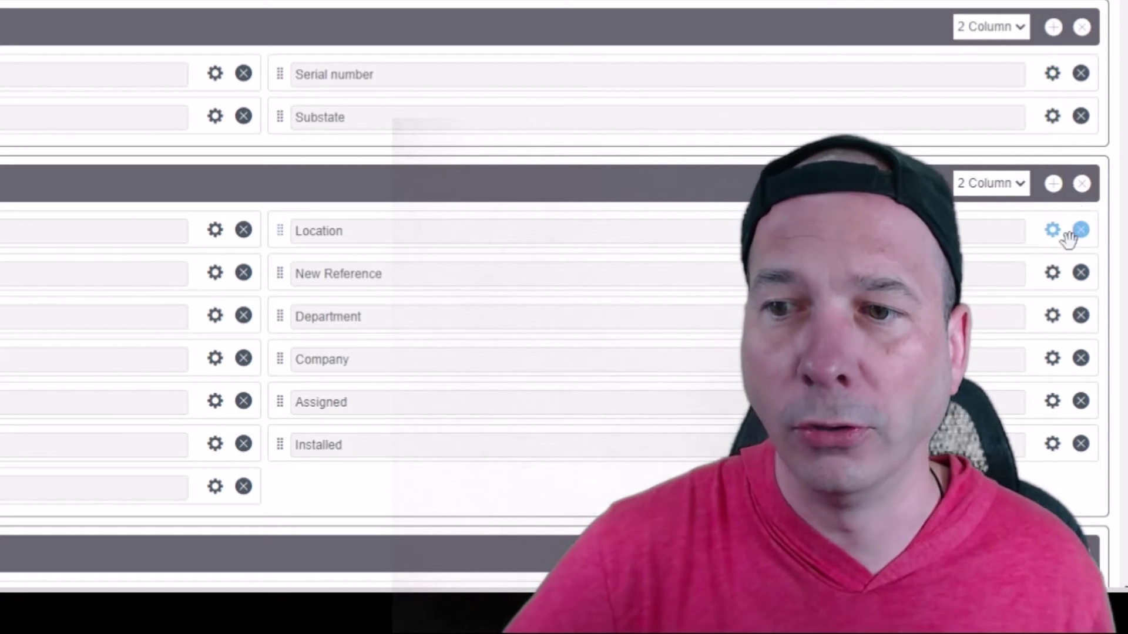
click(1052, 272)
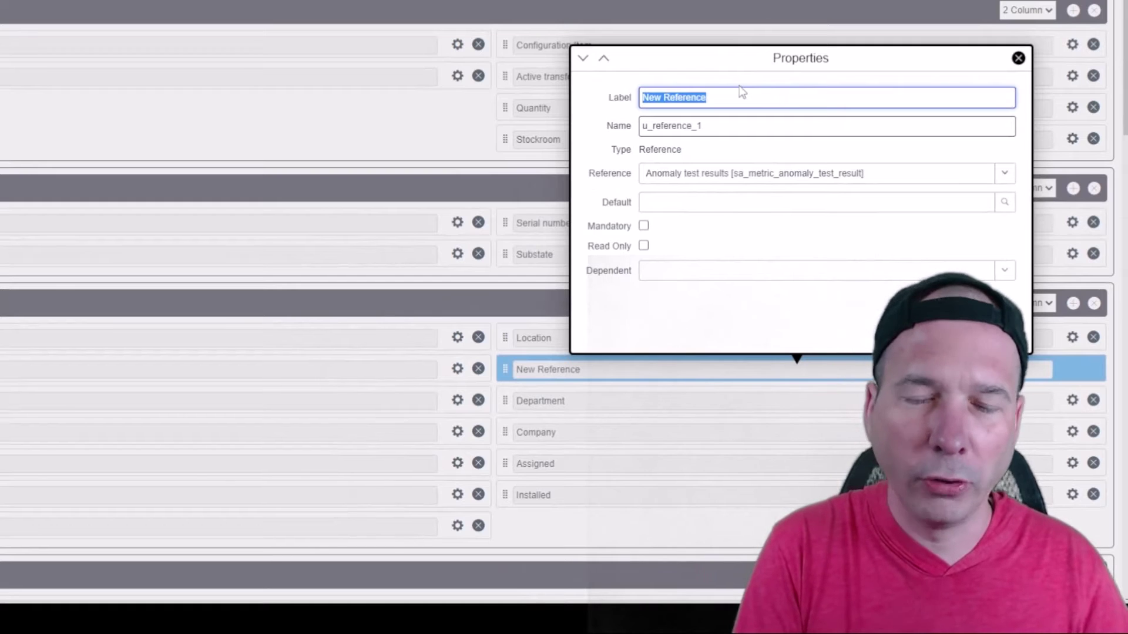
- Label the field Designated Space, name it u_designated_space, and reference Space [sn_wsd_core_space]
text(Designated Space)
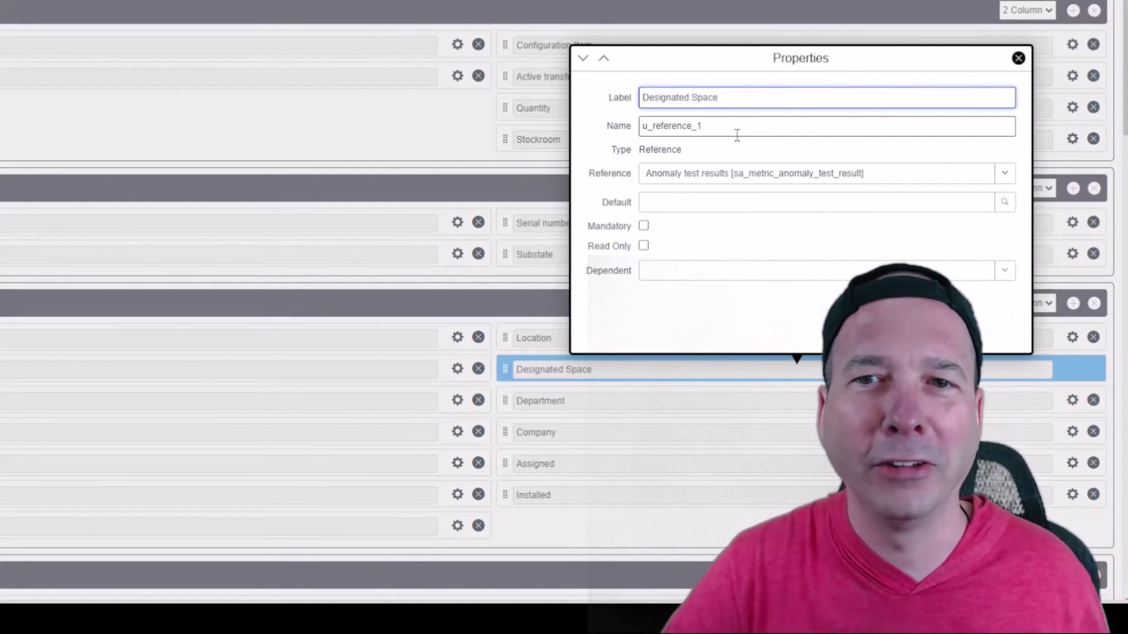
key(Tab)
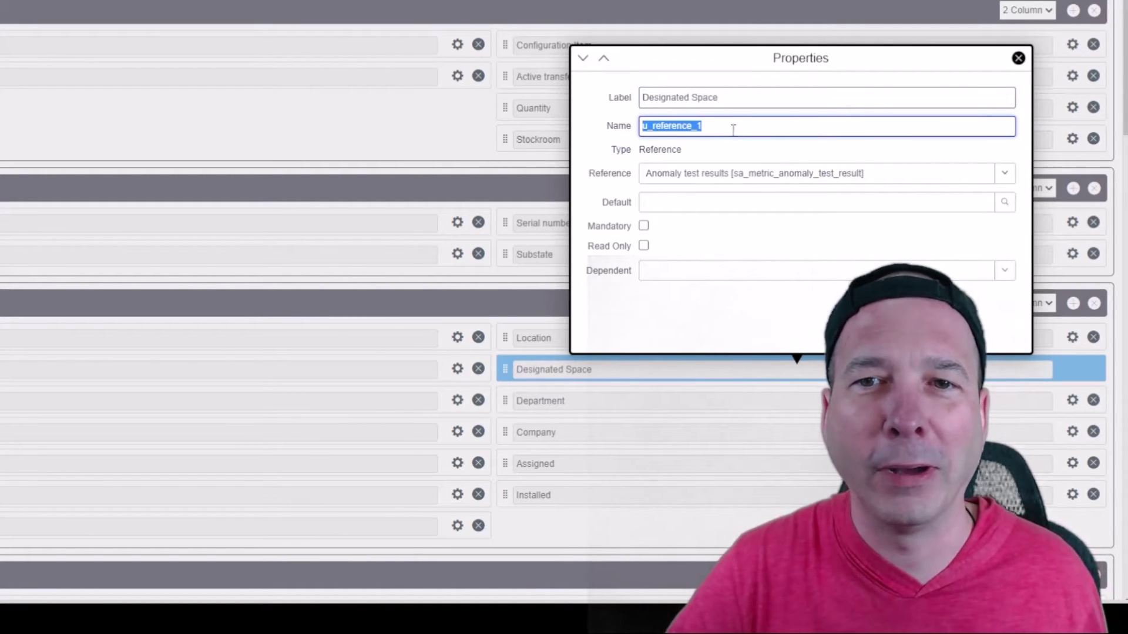
click(652, 125)
drag(652, 126, 715, 127)
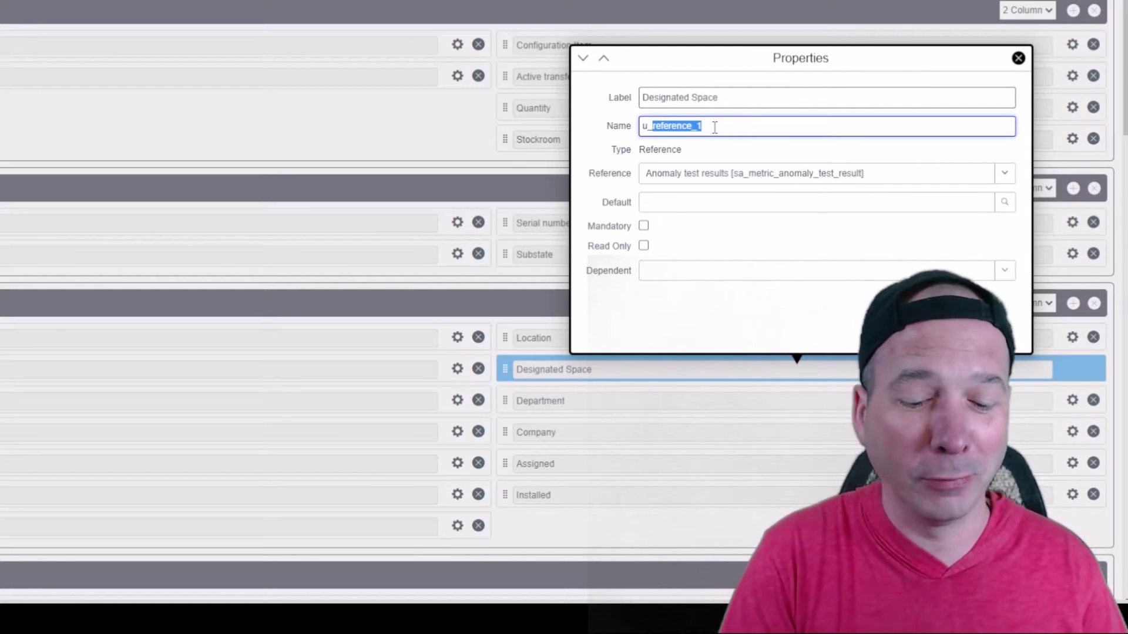
text(designated_space)
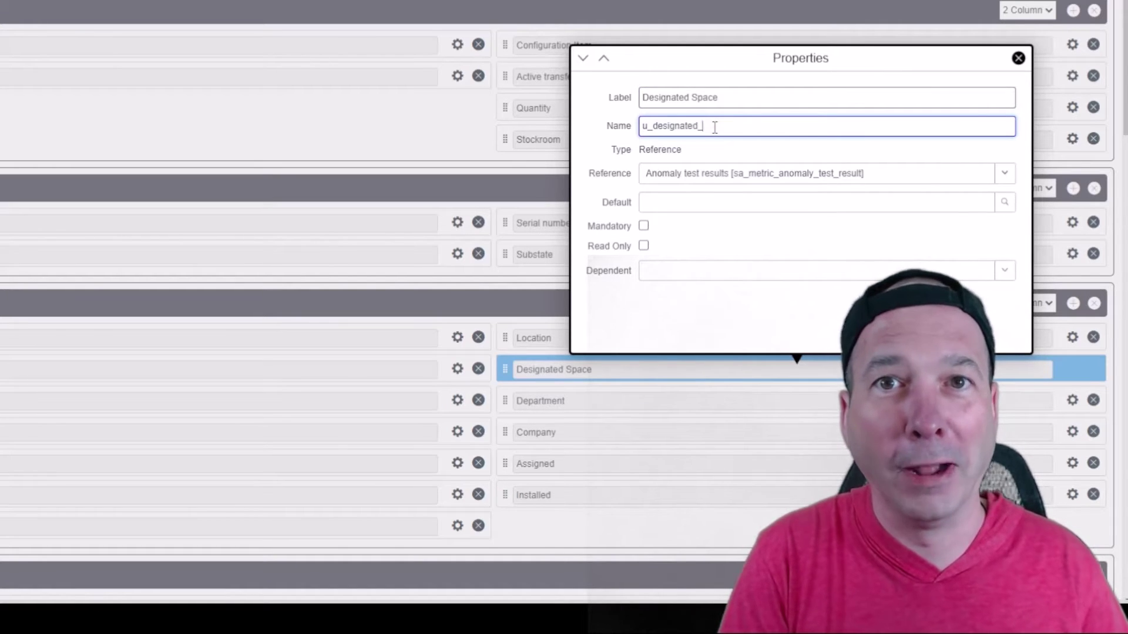
click(722, 180)
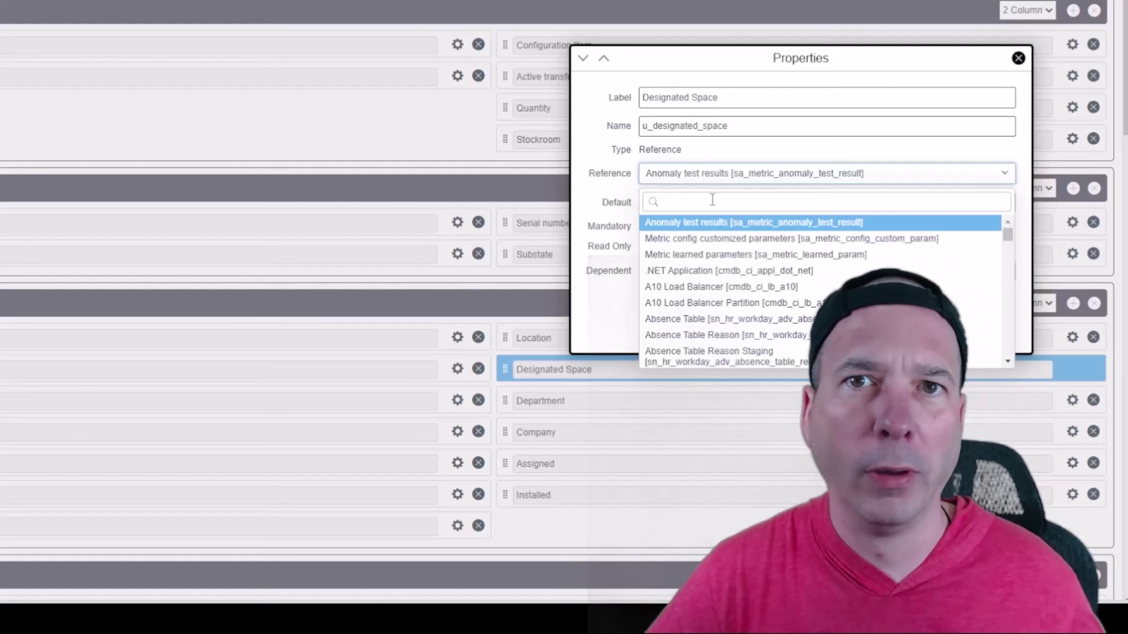
text(space)
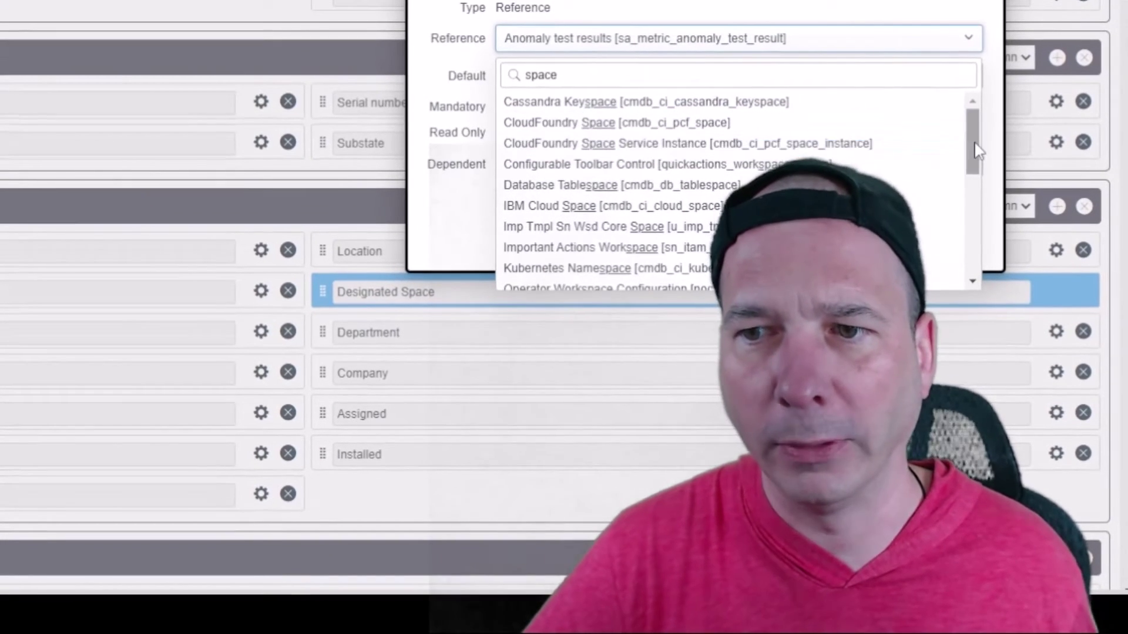
drag(977, 152, 978, 244)
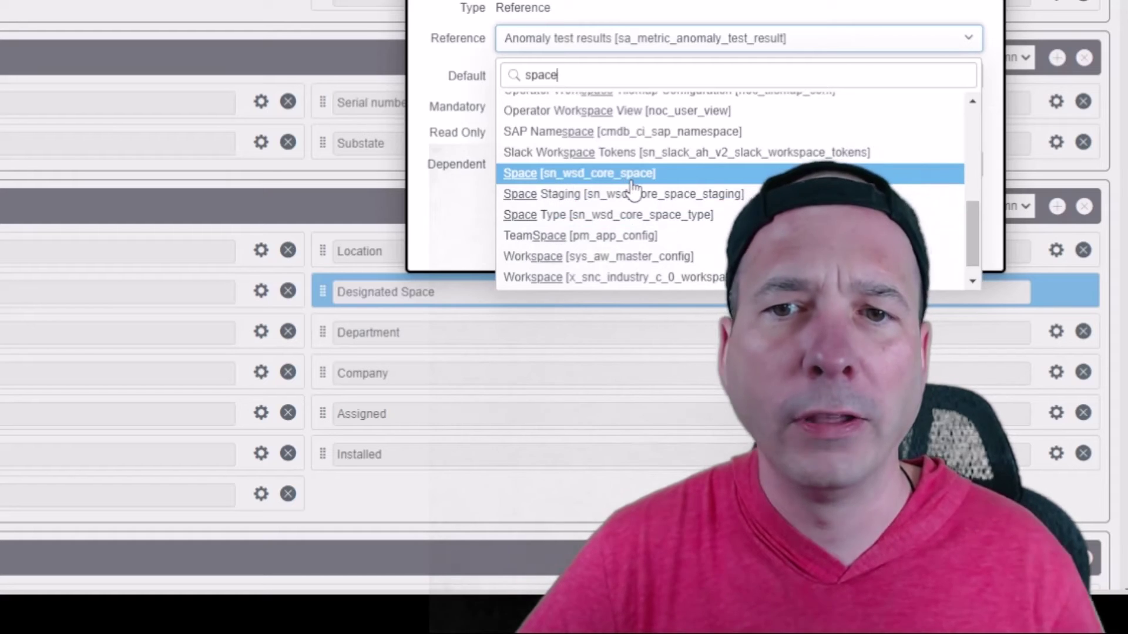
click(546, 173)
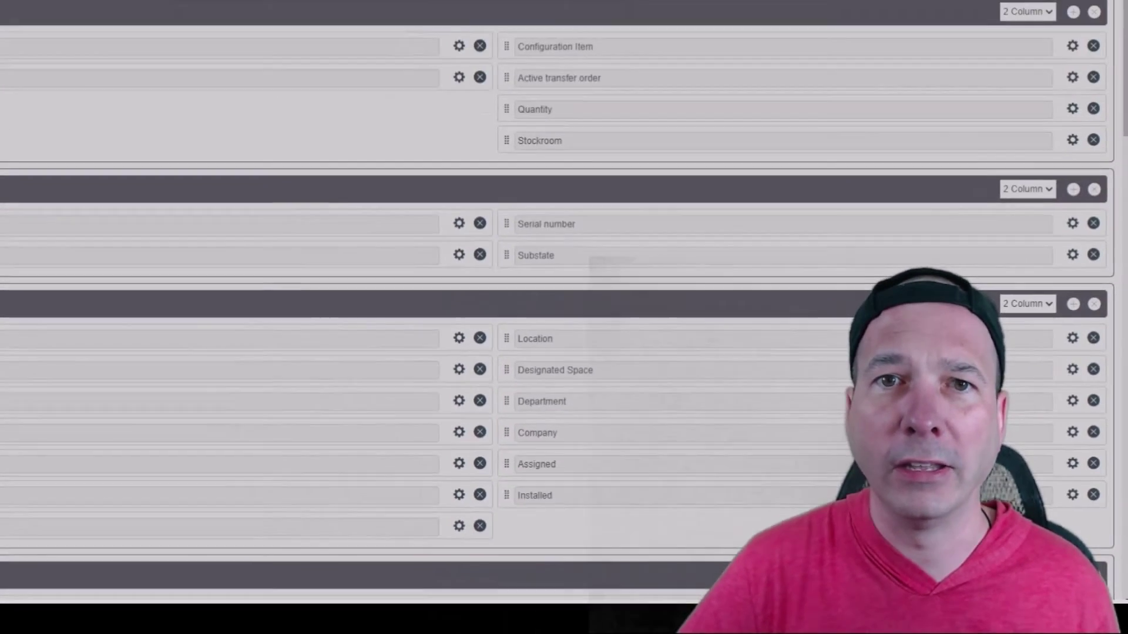
- Save the Hardware form layout with Designated Space beneath Location
click(1097, 55)
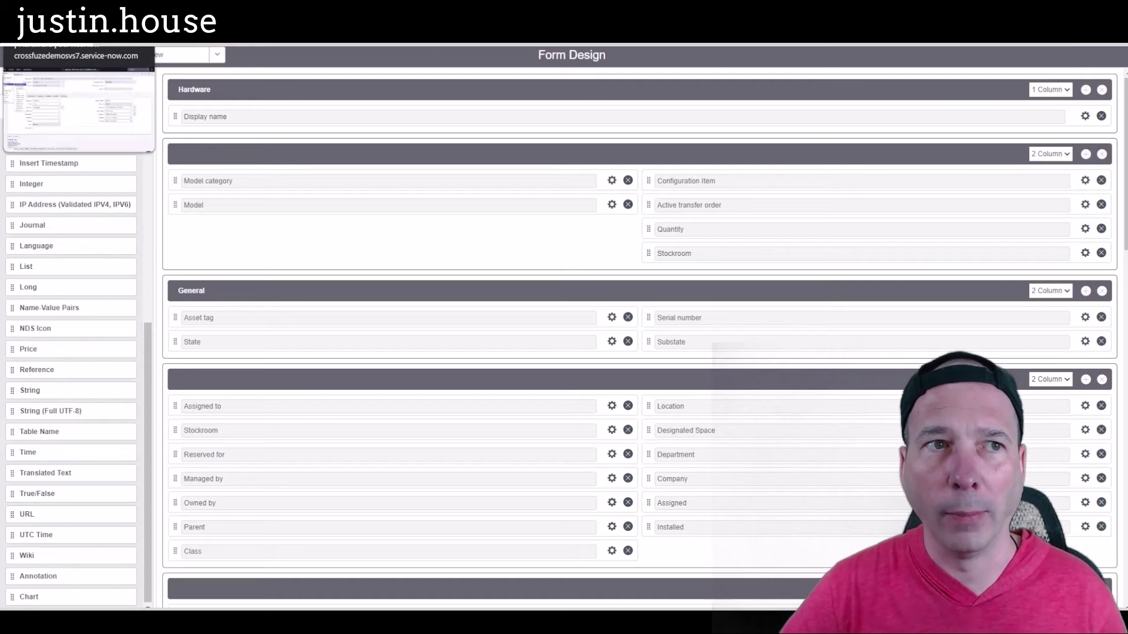
- Reload hardware record P1000230 so the empty Designated Space field appears under Location
key(ctrl+Tab)
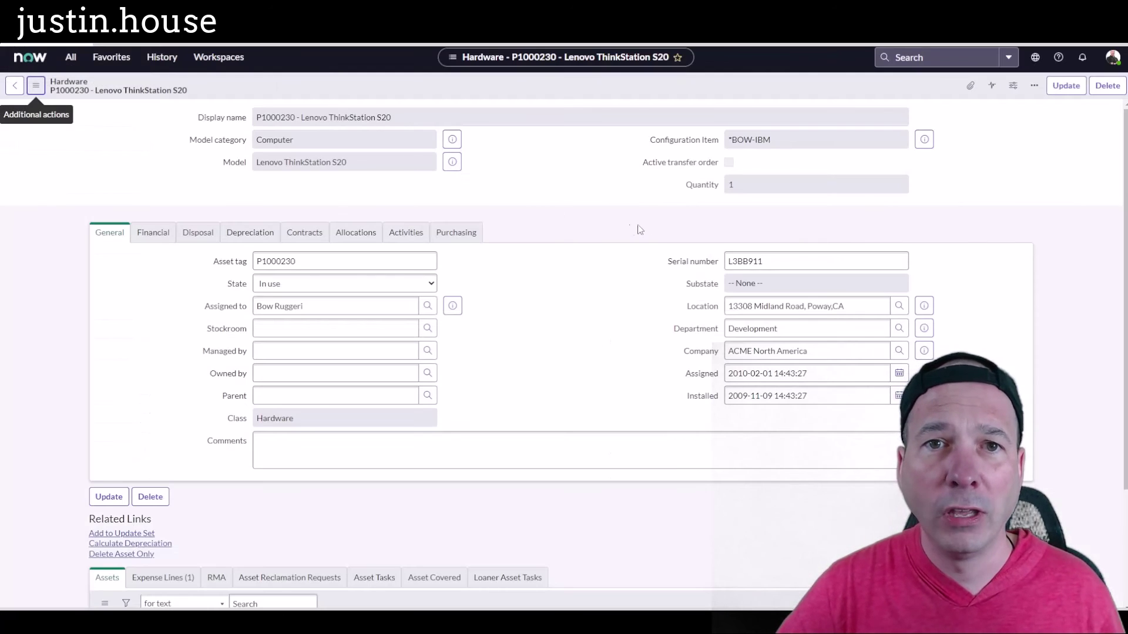
right_click(497, 94)
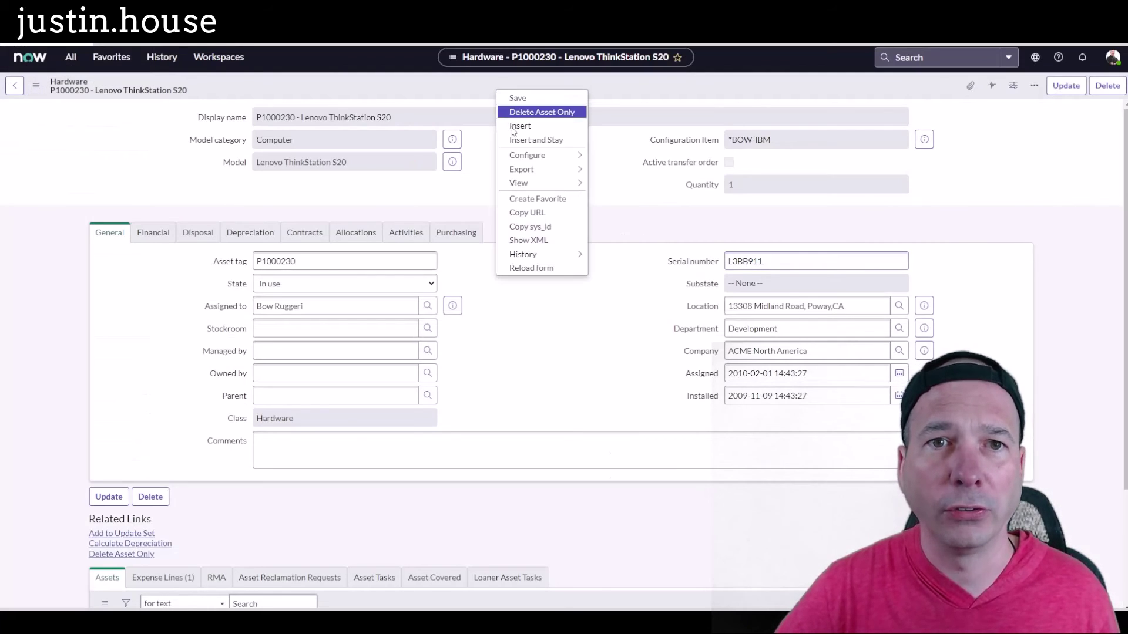
click(520, 267)
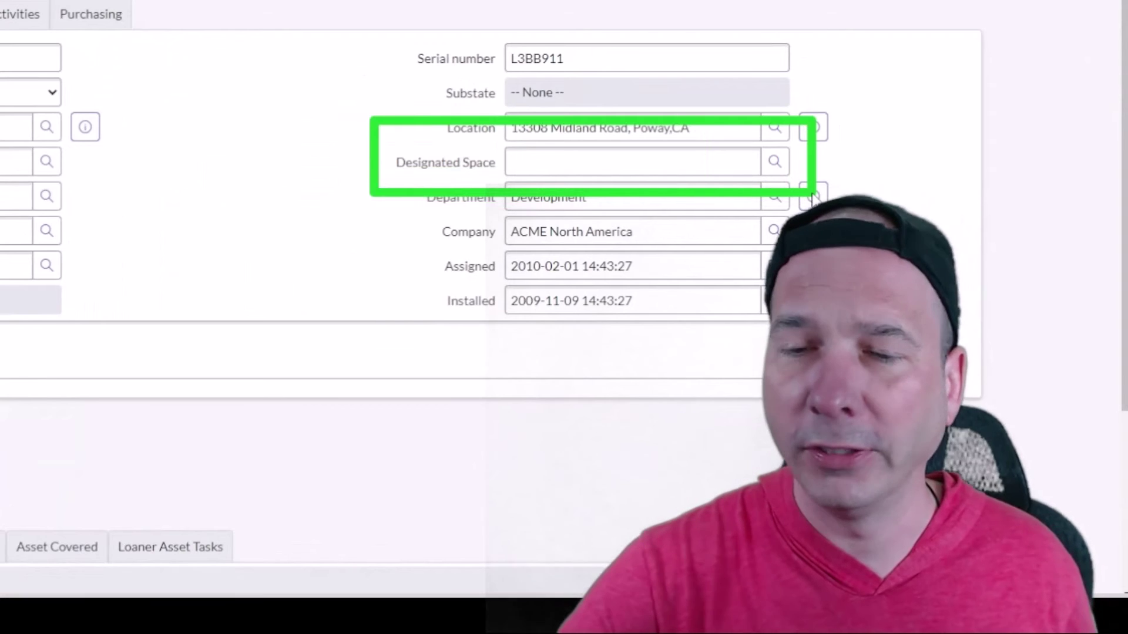
- Open the Designated Space lookup and start a Spaces filter on the Space type field
click(773, 162)
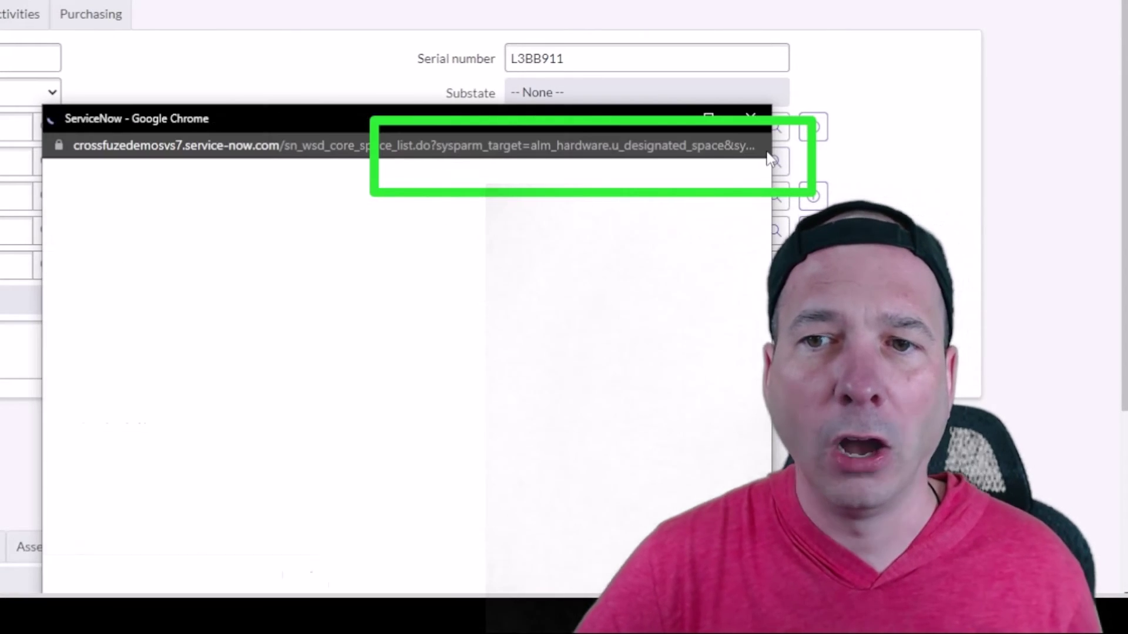
drag(523, 121, 121, 0)
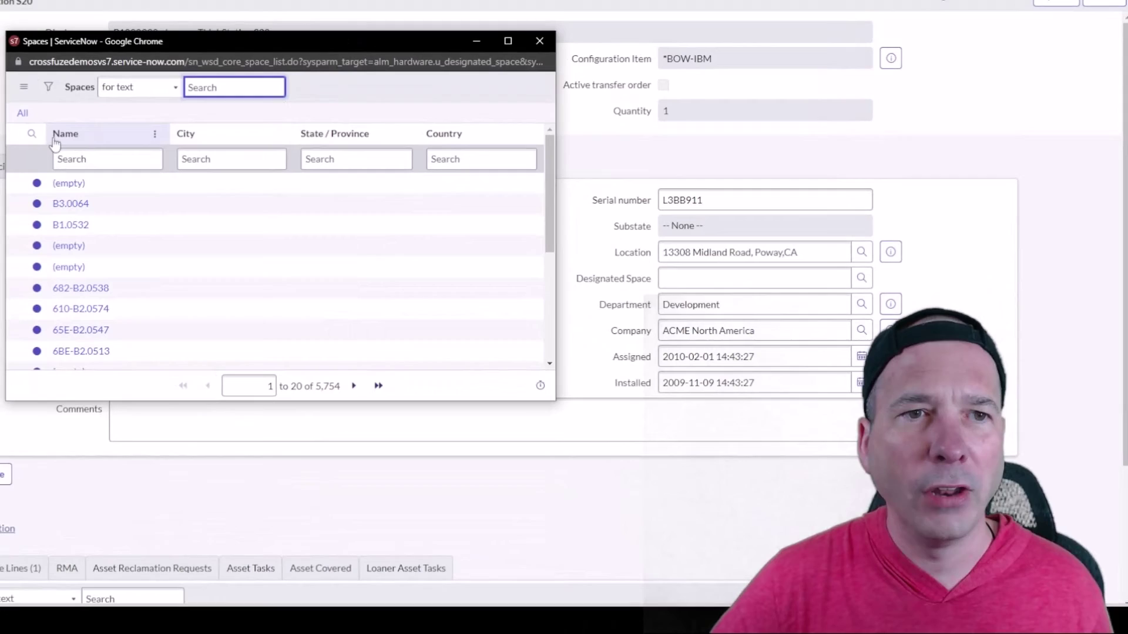
click(49, 87)
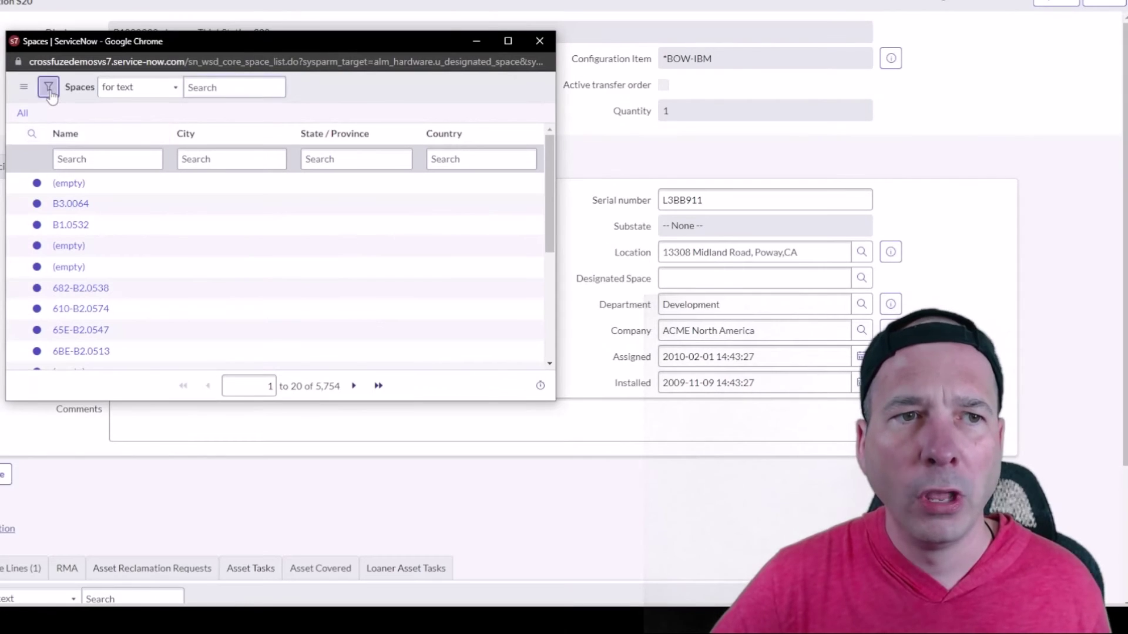
click(73, 148)
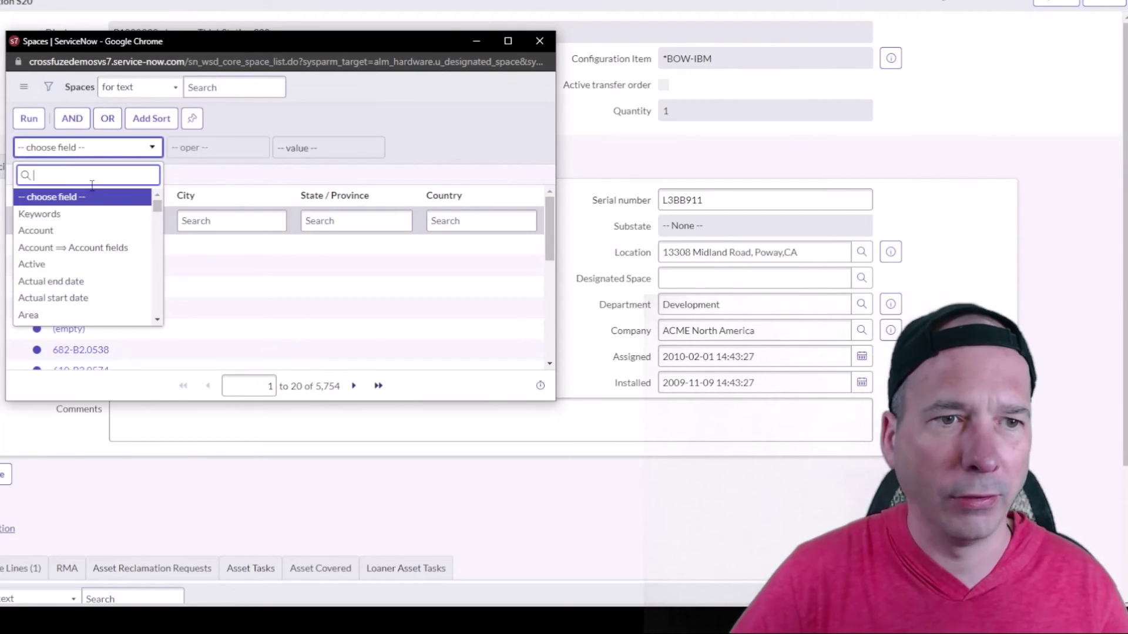
text(space)
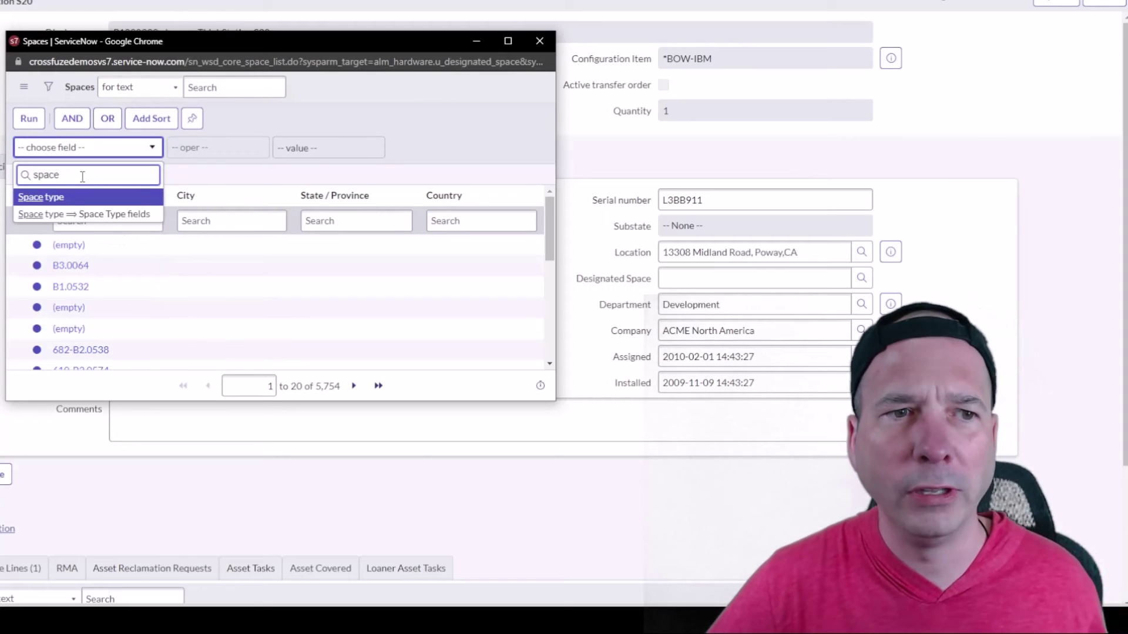
click(64, 198)
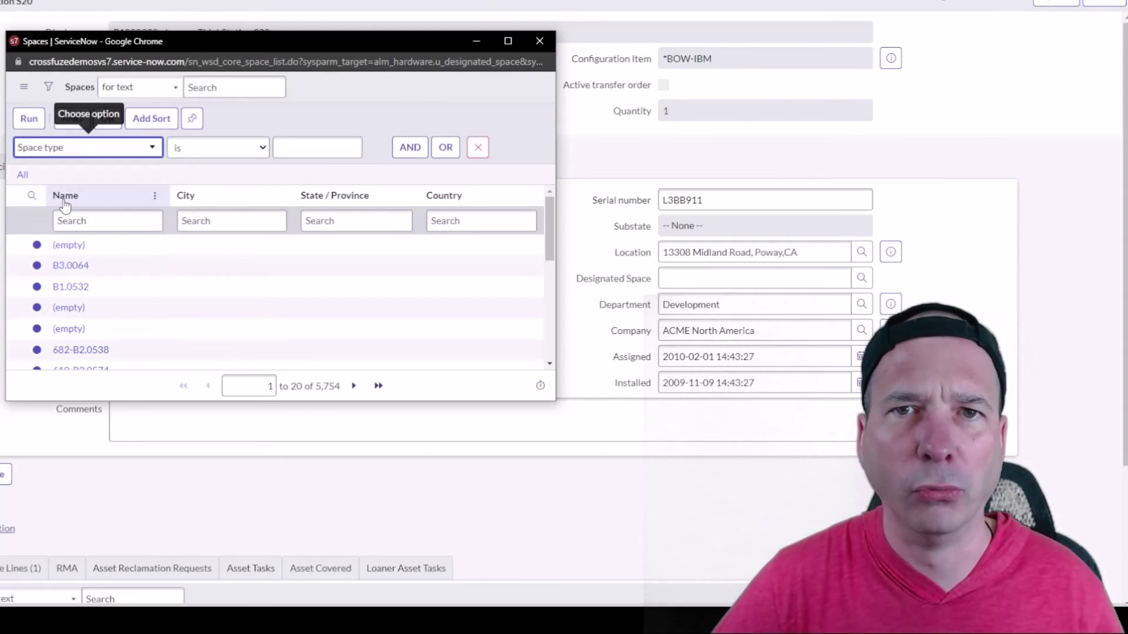
- Filter the Spaces list to Space type contains 'desk' and run it
click(194, 152)
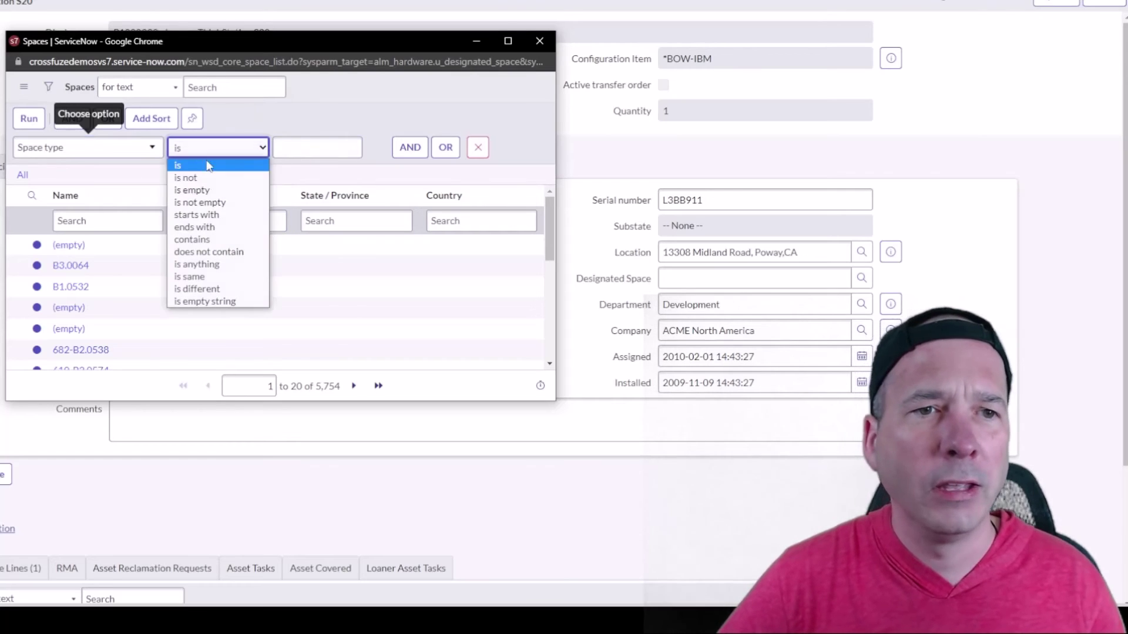
click(201, 240)
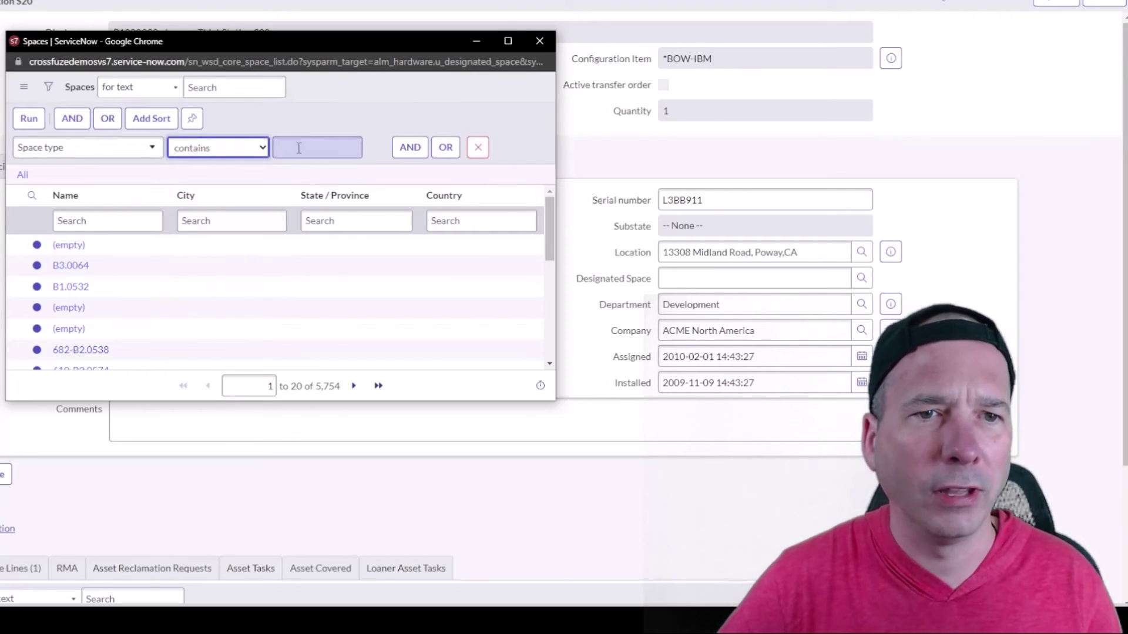
click(299, 148)
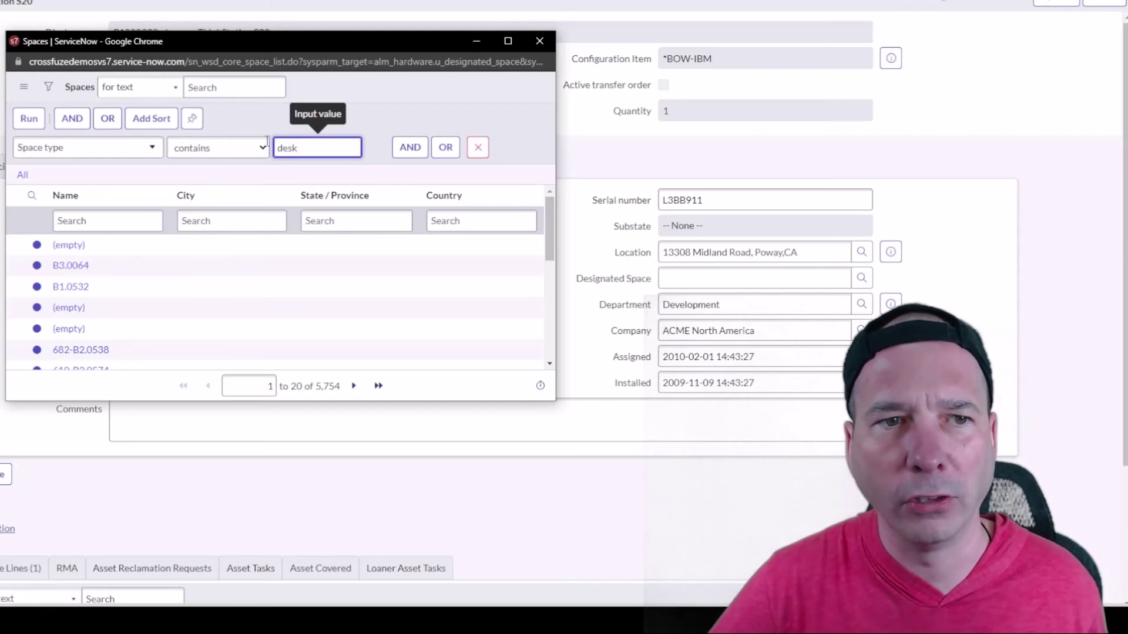
text(desk)
click(29, 118)
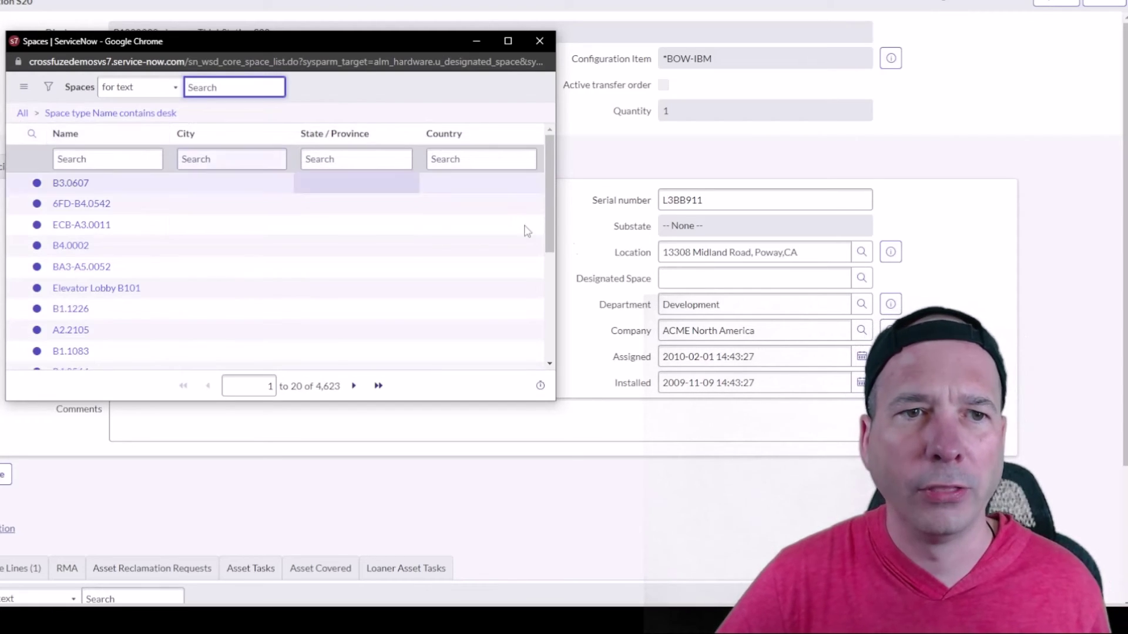
drag(557, 224, 647, 224)
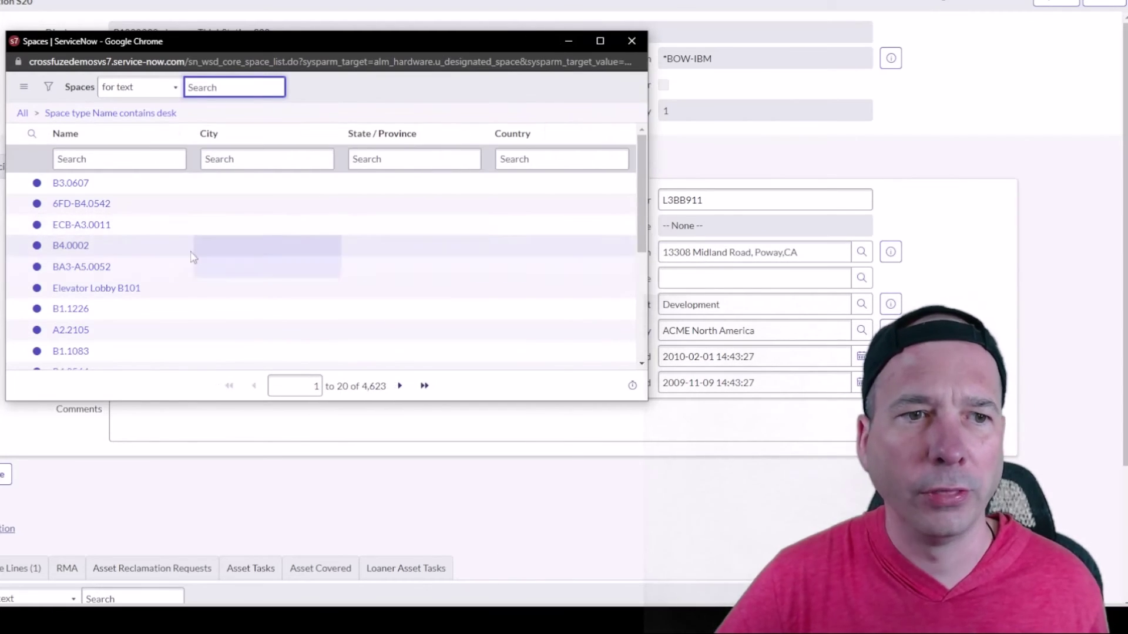
scroll(177, 246, down, 4)
- Choose space B3.0047 for Designated Space and preview its details
click(69, 276)
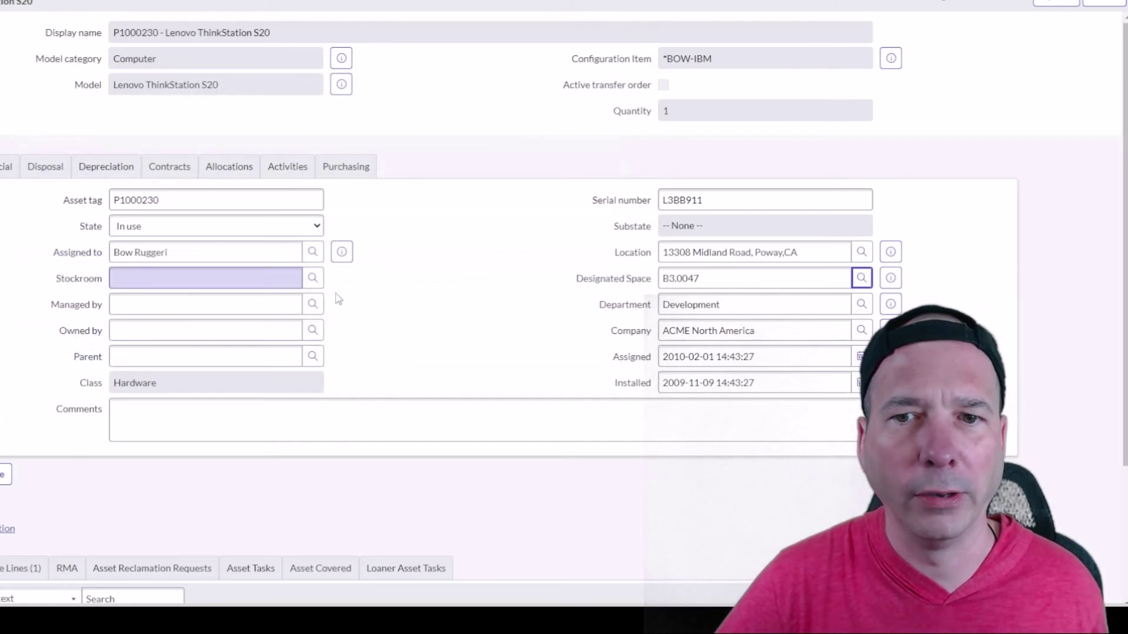
click(891, 280)
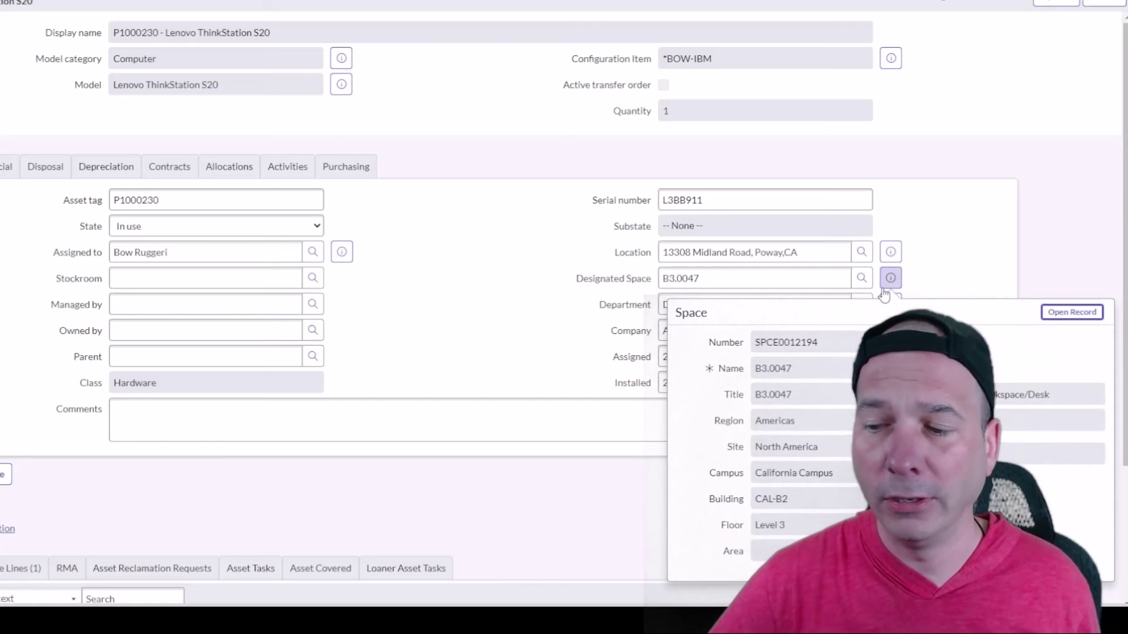